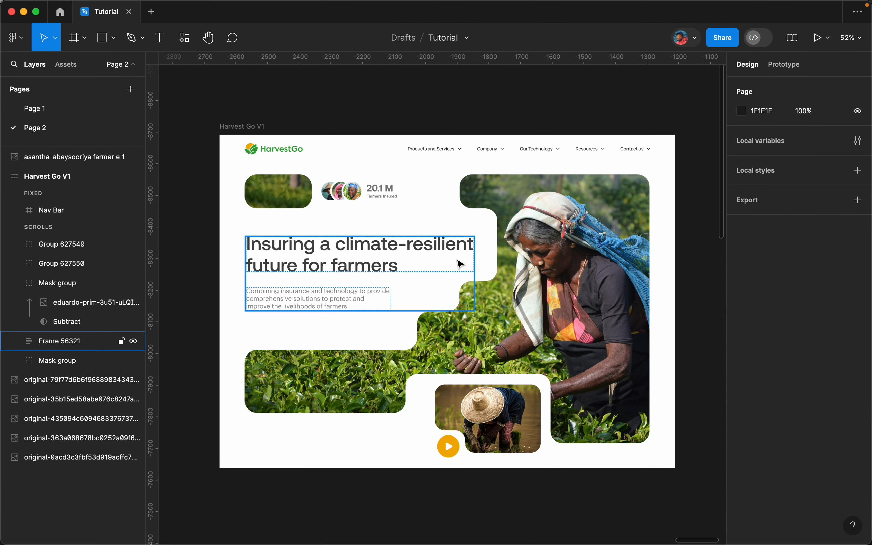
- Draw a grey rectangle about 1226 × 855 on the empty canvas beside the Harvest Go V1 frame
scroll(461, 265, "down", 3)
scroll(338, 73, "right", 10)
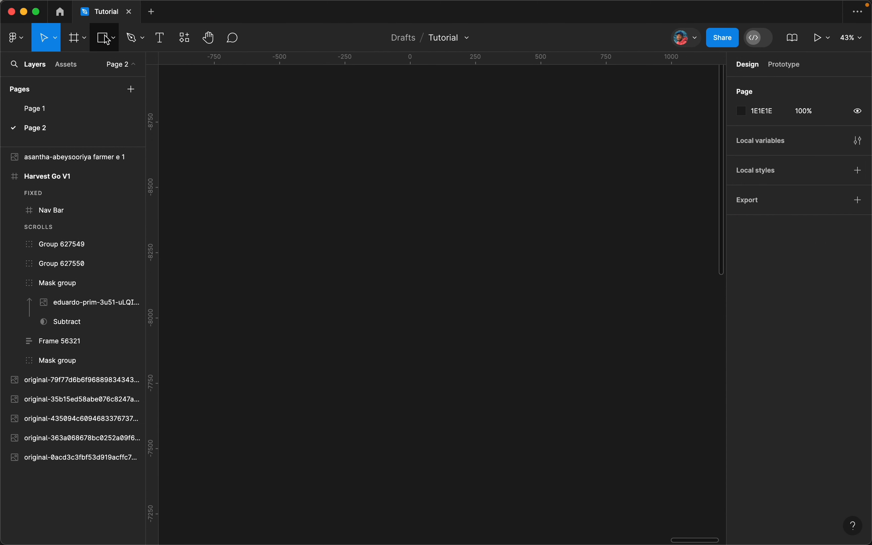
left_click(112, 38)
left_click(117, 74)
left_click_drag(383, 211, 704, 435)
left_click_drag(601, 315, 540, 312)
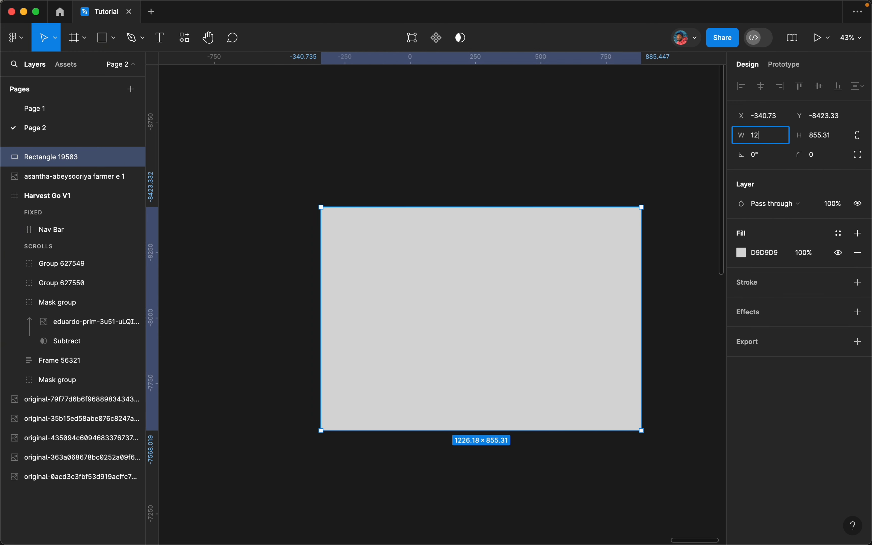
- Set the rectangle's width to 1280 and height to 850, and shift it slightly up and right
type("1280")
key("Tab")
type("850")
key("Return")
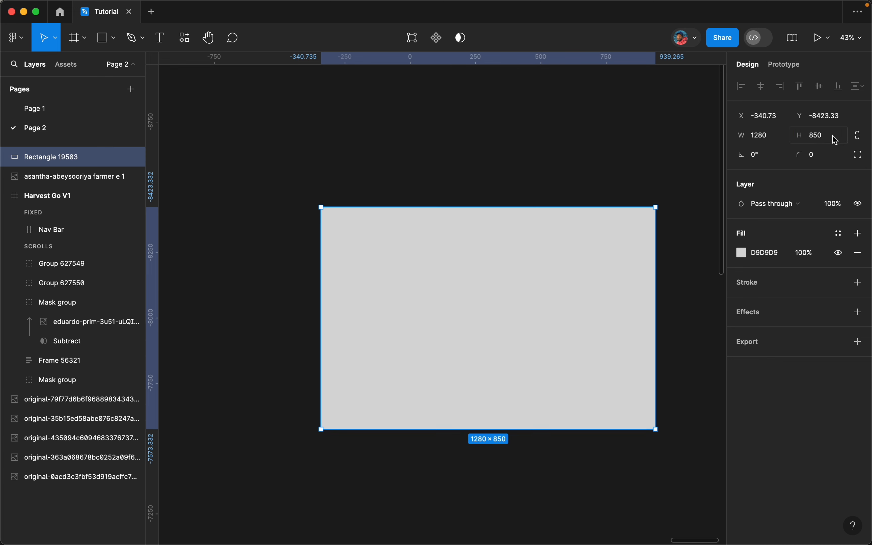
scroll(450, 274, "down", 3)
scroll(515, 313, "up", 2)
left_click_drag(507, 310, 514, 295)
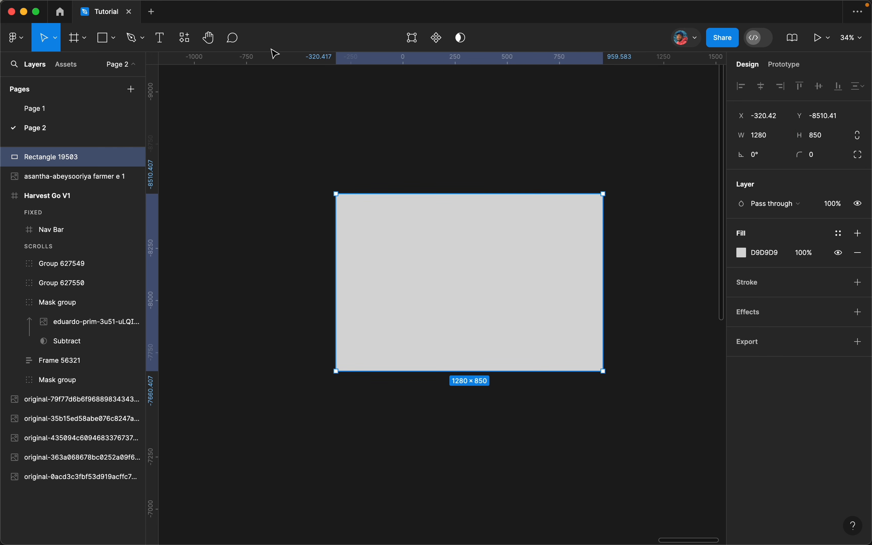
- Draw a rectangle about 430 × 154 overlapping the large rectangle's upper edge and fill it with dark grey 393939
left_click(115, 45)
left_click(120, 71)
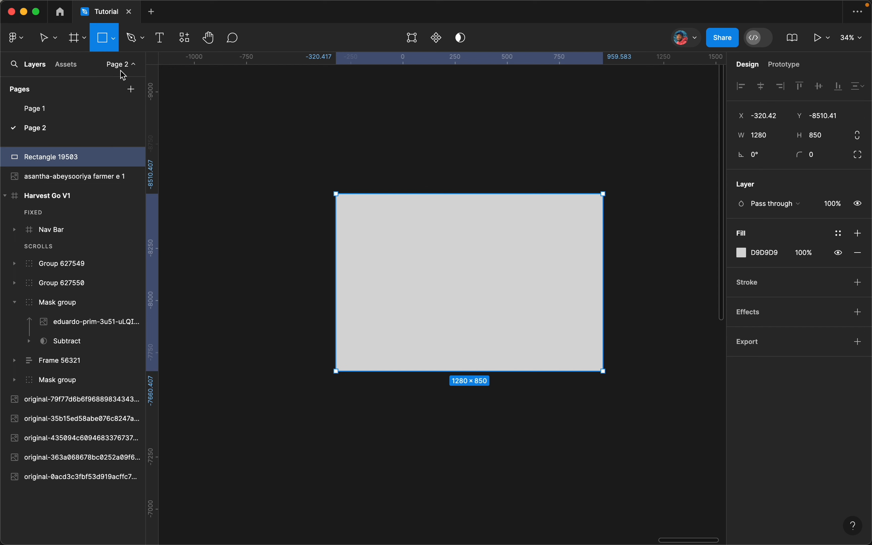
left_click_drag(380, 185, 470, 218)
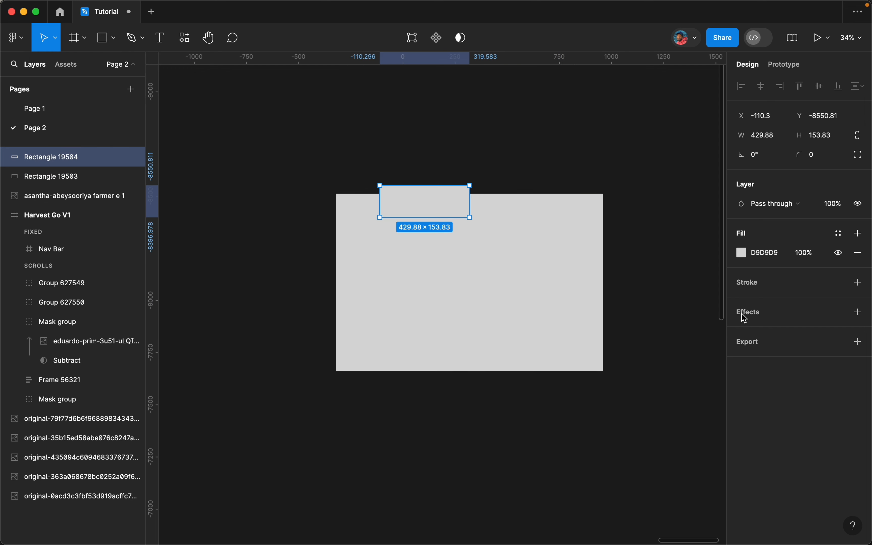
left_click(743, 254)
left_click(584, 347)
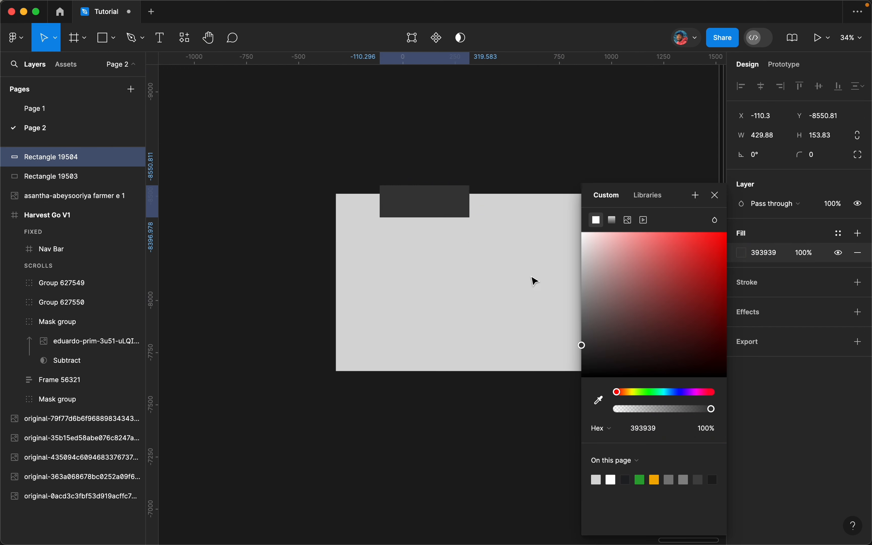
left_click(443, 128)
- Copy the small rectangle onto the large rectangle's lower edge, and change the fill of both small rectangles to FFA883
left_click_drag(437, 199, 537, 368)
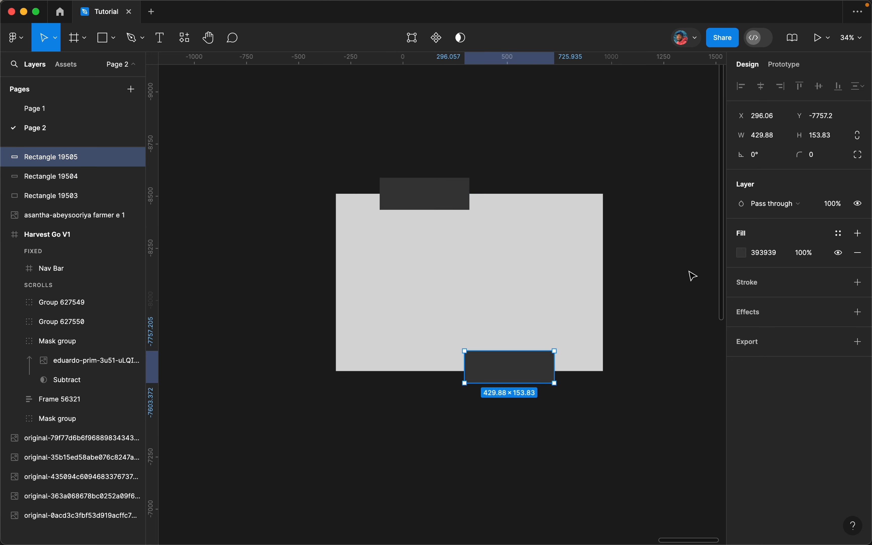
left_click(745, 255)
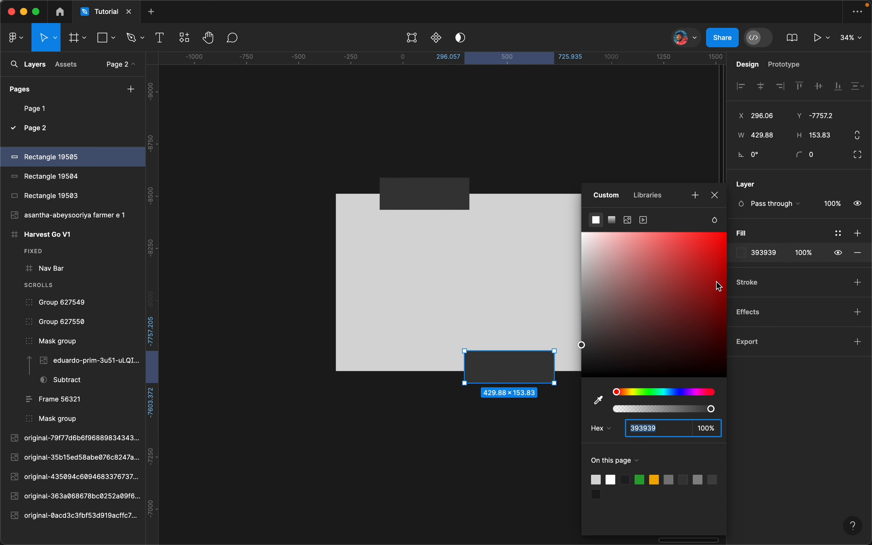
left_click(414, 191, "shift")
left_click(742, 301)
left_click(677, 232)
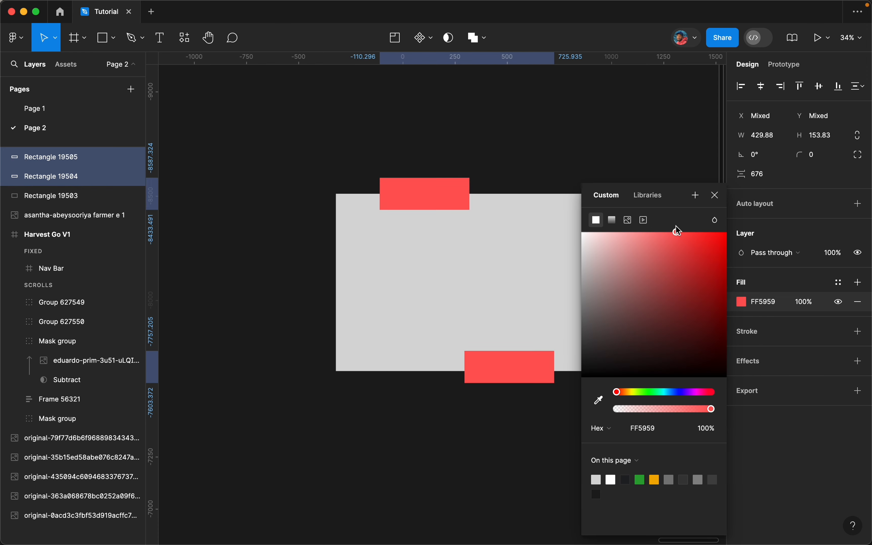
left_click_drag(678, 231, 656, 232)
left_click_drag(643, 392, 620, 393)
left_click(533, 132)
scroll(476, 235, "down", 3)
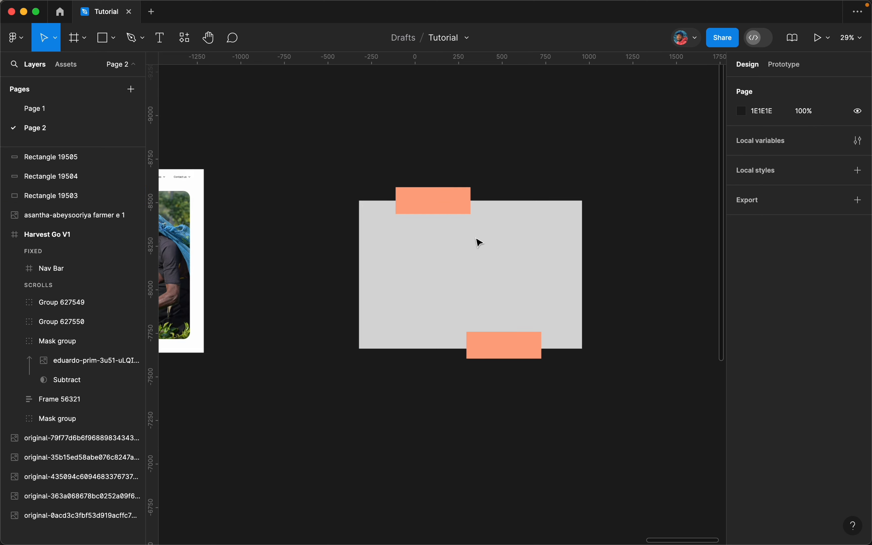
- Move the upper orange rectangle slightly left so its right side lines up with the lower orange rectangle's left side
scroll(489, 245, "up", 3)
left_click(489, 245)
left_click_drag(444, 193, 439, 196)
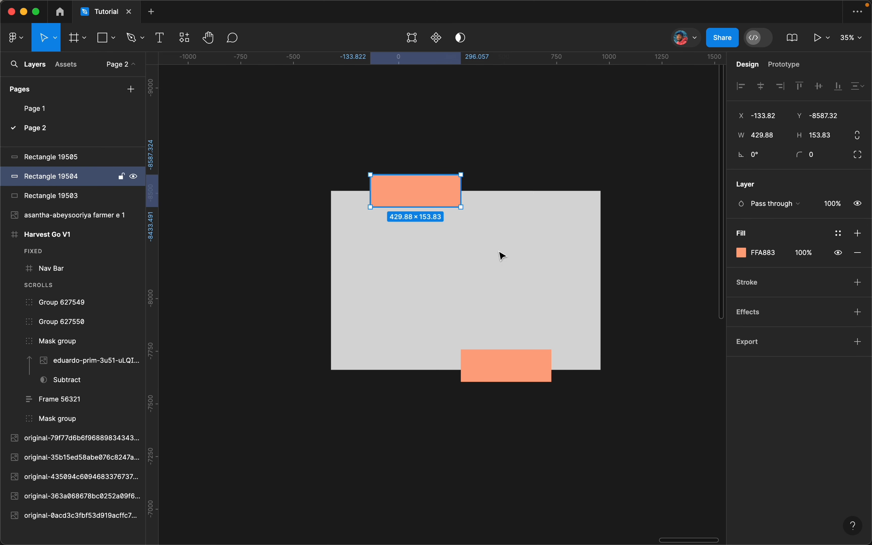
left_click(561, 263)
left_click(546, 360)
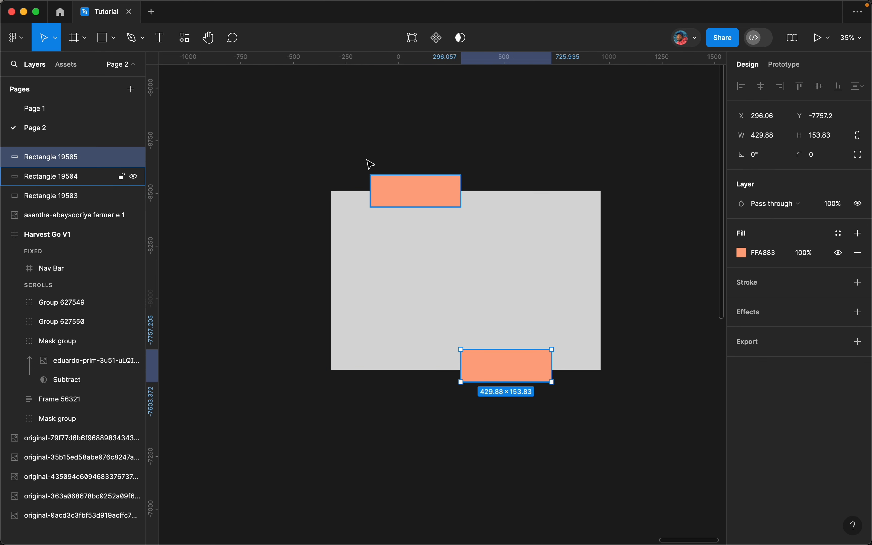
left_click(428, 198, "shift")
left_click(591, 186)
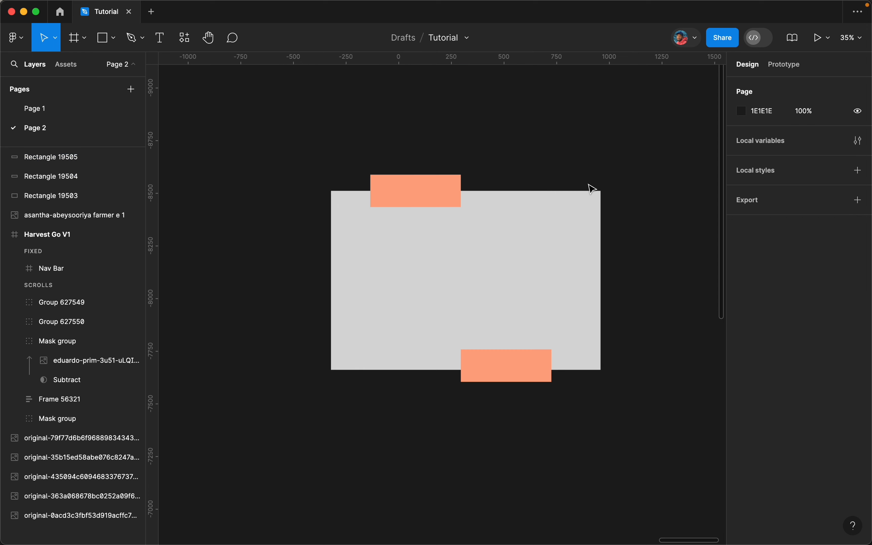
- Subtract both orange rectangles from the large grey rectangle, and move the resulting shape slightly up and left
left_click(455, 194)
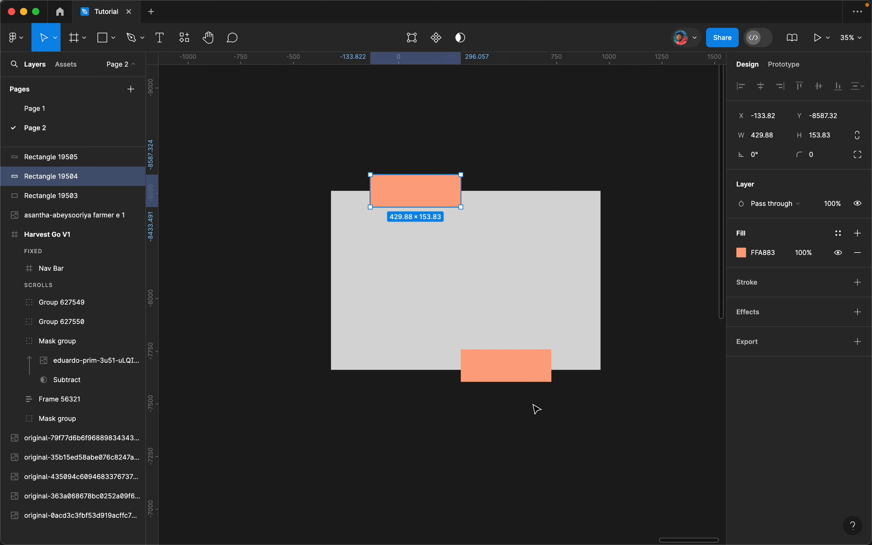
left_click(544, 359, "shift")
left_click(581, 255, "shift")
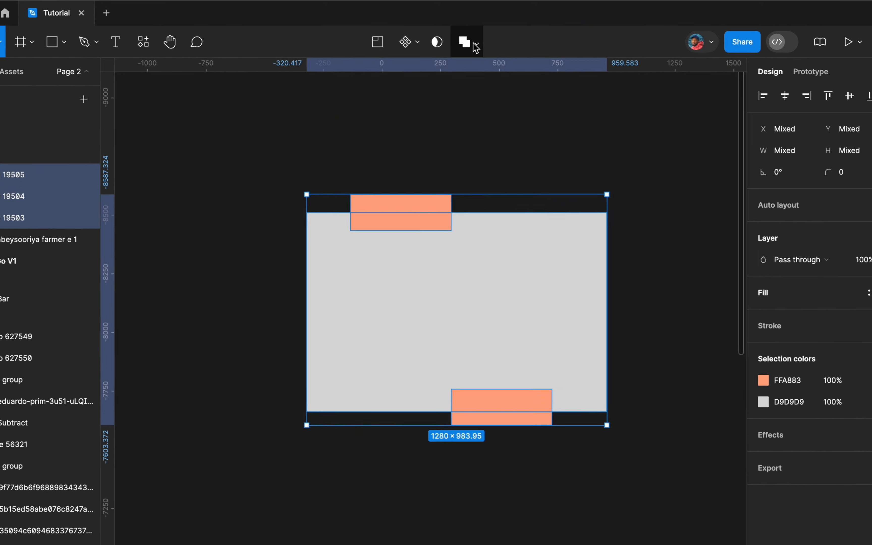
left_click(476, 44)
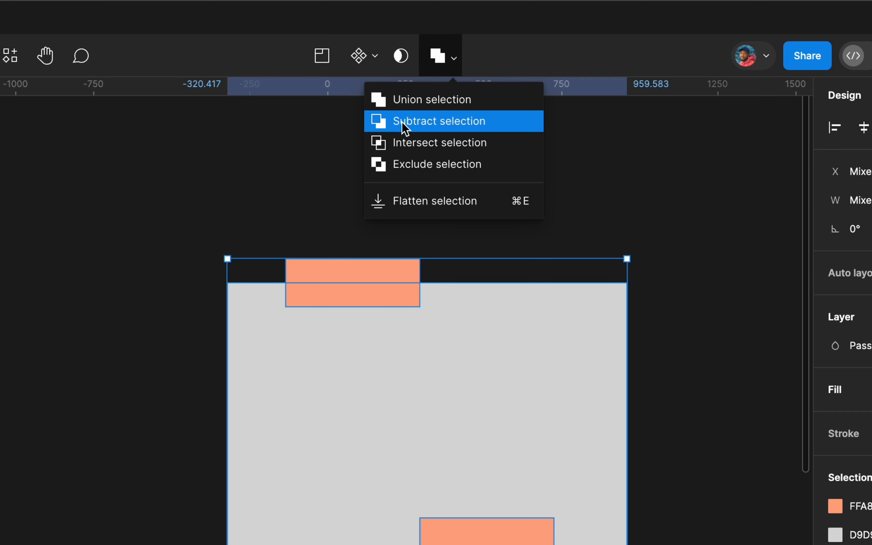
left_click(462, 121)
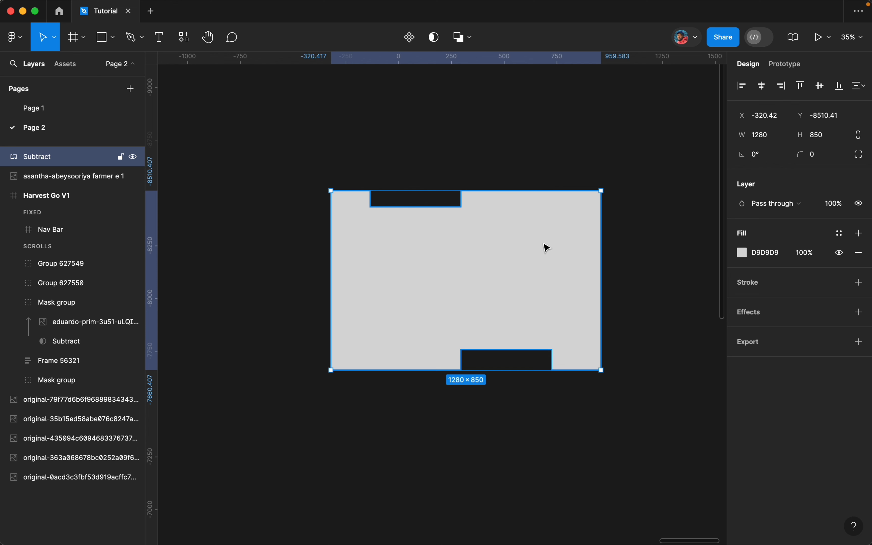
left_click_drag(538, 253, 526, 247)
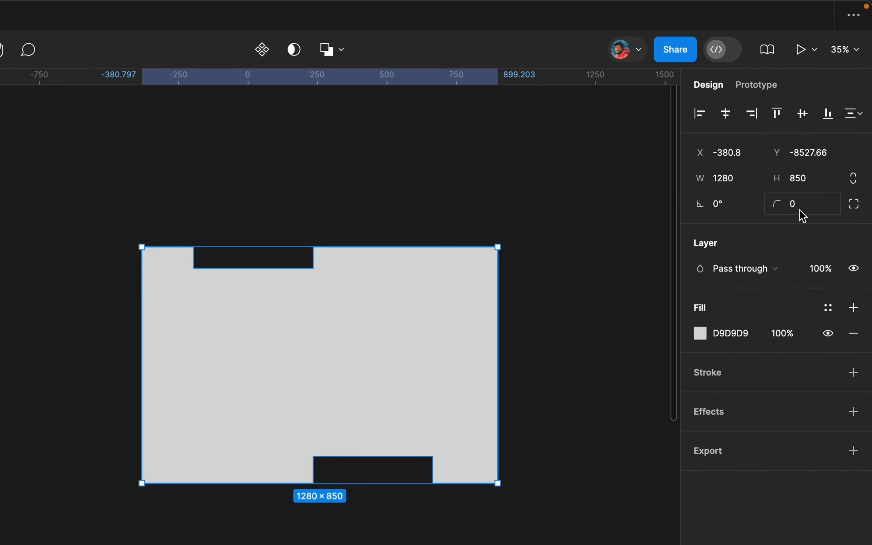
- Set the notched shape's corner radius to 38
left_click(814, 161)
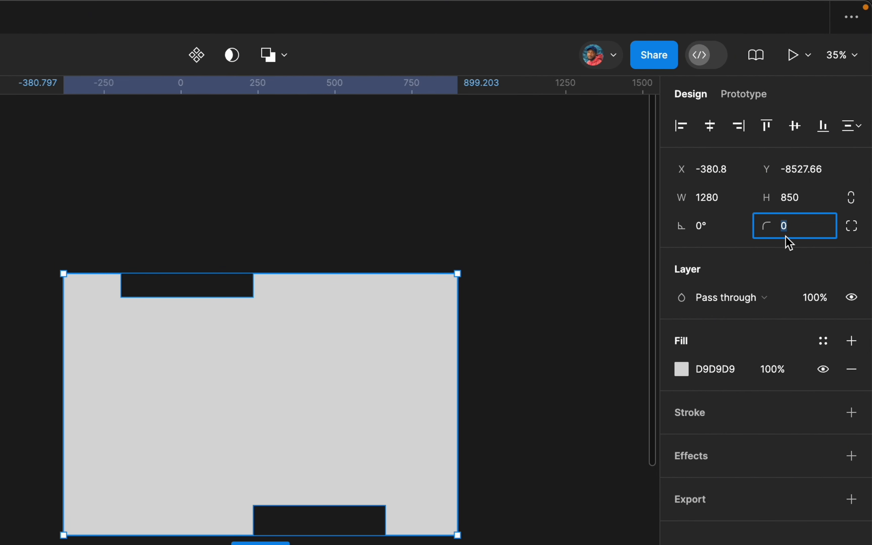
type("38")
key("Return")
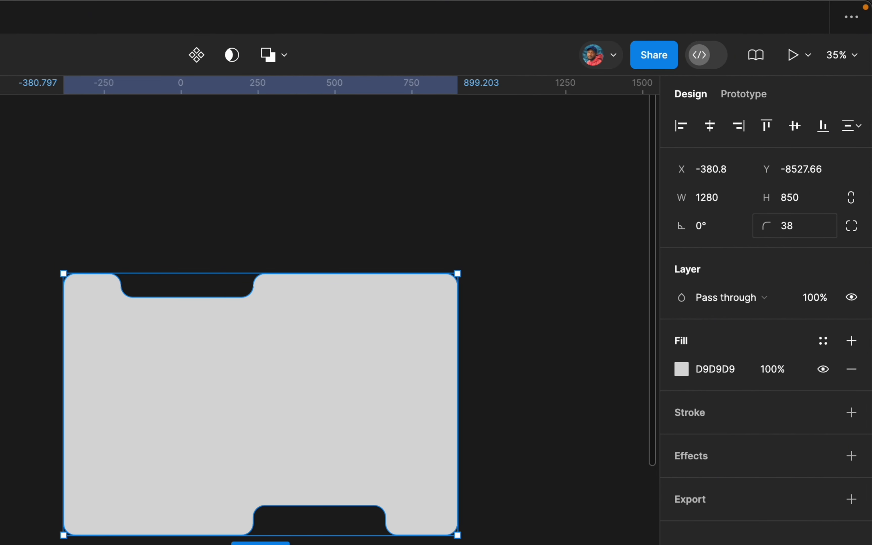
left_click(533, 204)
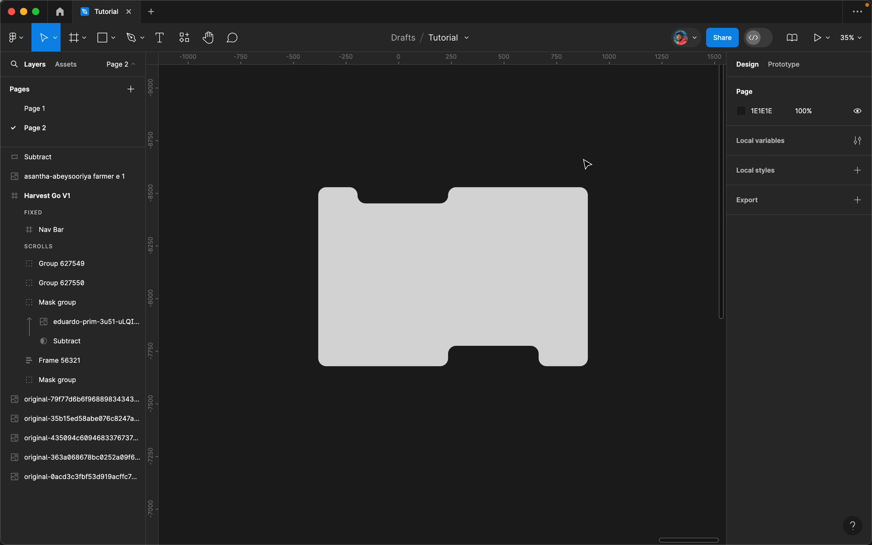
- Inside the notched shape, move the upper cut-out down and right and the lower cut-out up and left
left_click(485, 217)
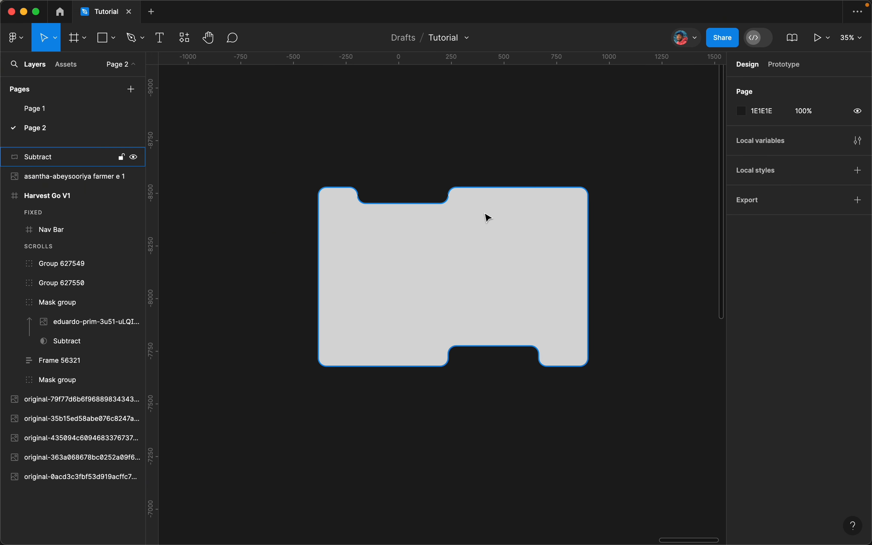
double_click(496, 212)
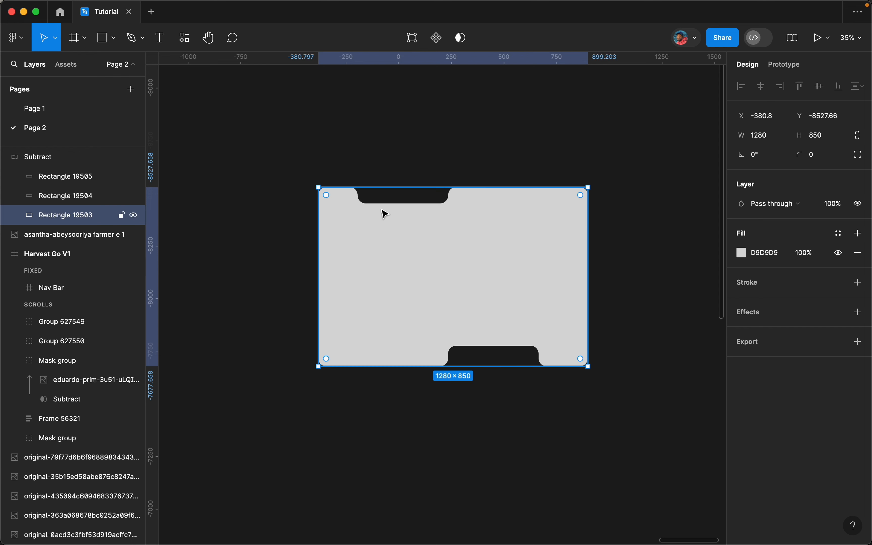
left_click(411, 196)
mouse_move(413, 195)
left_mouse_down()
mouse_move(405, 234)
mouse_move(364, 239)
mouse_move(344, 362)
mouse_move(395, 362)
mouse_move(398, 283)
mouse_move(351, 218)
mouse_move(413, 201)
mouse_move(533, 200)
mouse_move(495, 218)
mouse_move(391, 204)
mouse_move(426, 207)
left_mouse_up()
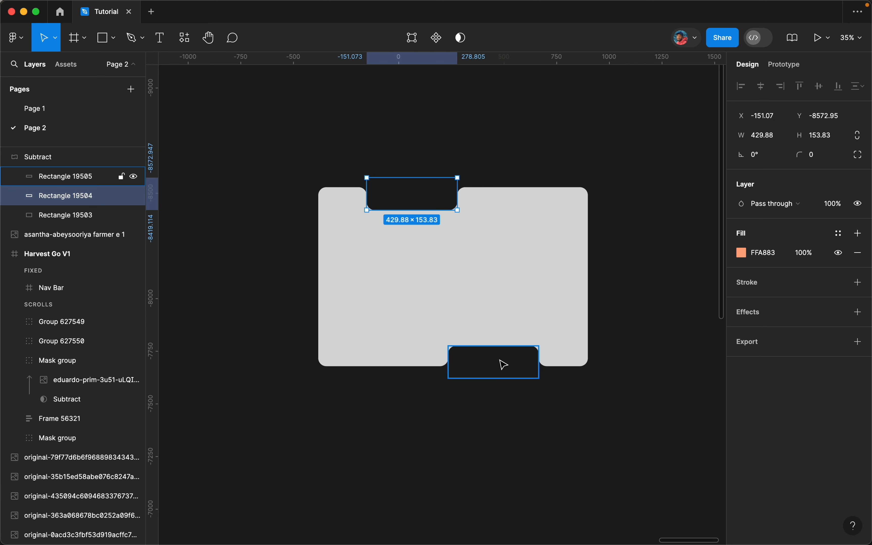
mouse_move(503, 364)
left_mouse_down()
mouse_move(489, 331)
mouse_move(496, 358)
left_mouse_up()
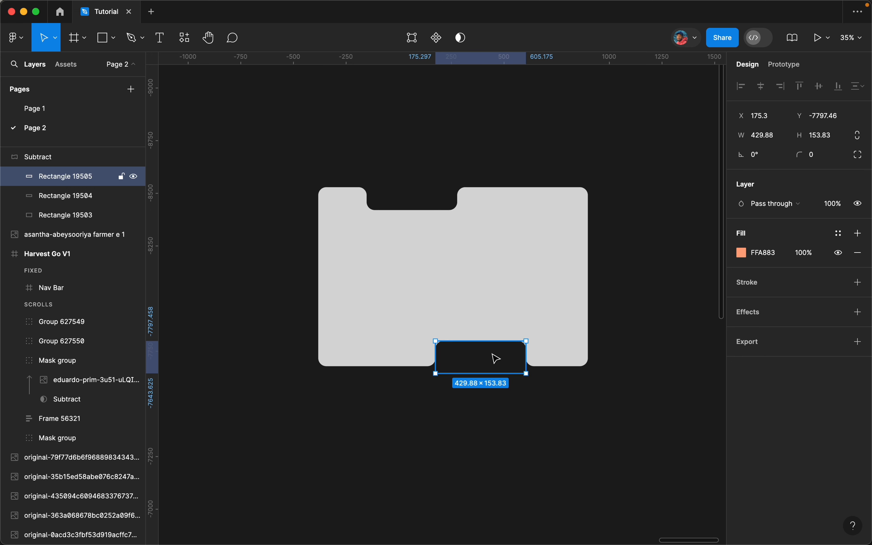
- Duplicate the upper cut-out three times, stacking the copies vertically in the left half of the shape
left_click(437, 206)
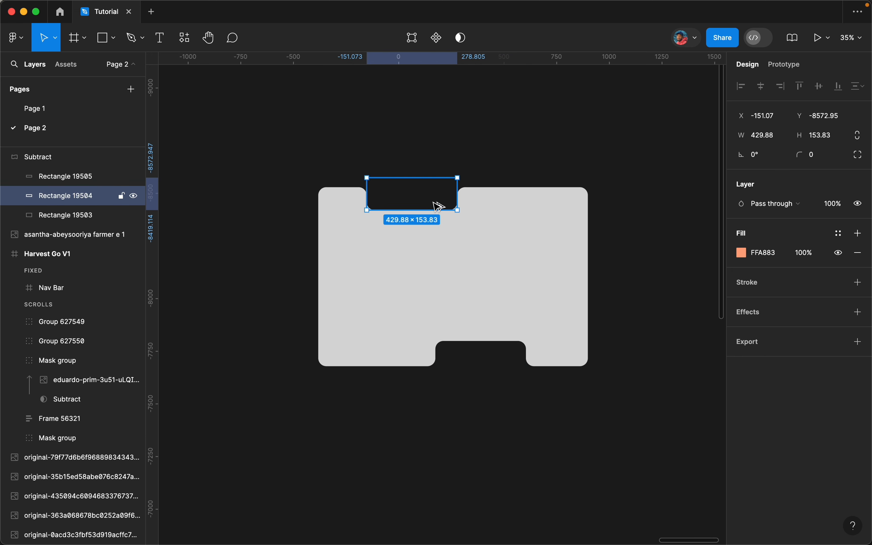
left_click_drag(434, 202, 401, 324)
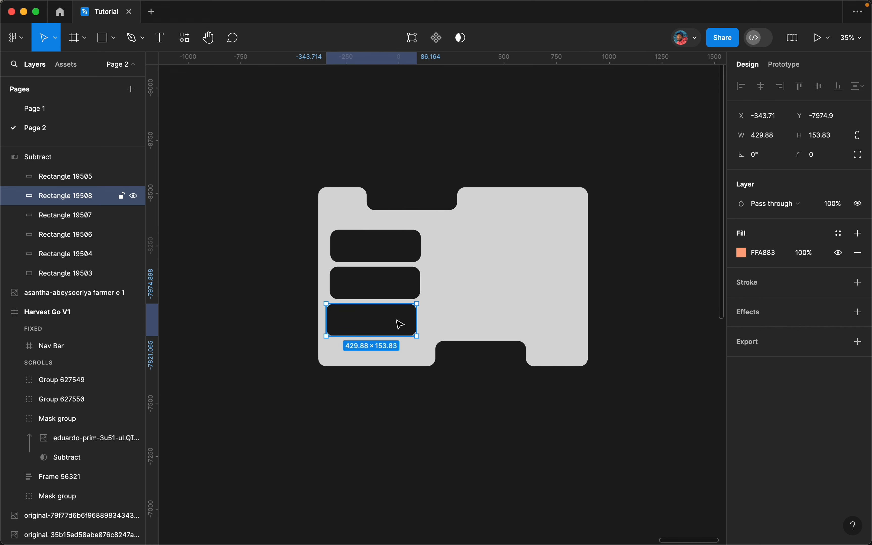
- Shift both side edges of the upper cut-out to the right, and extend the lower cut-out upward
left_click(443, 203)
left_click_drag(371, 194, 383, 198)
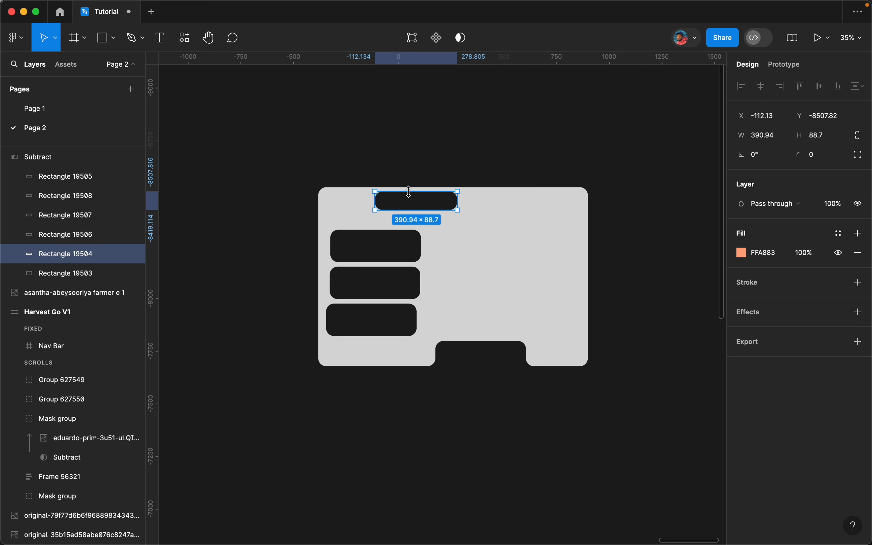
left_click_drag(455, 200, 475, 201)
left_click(499, 353)
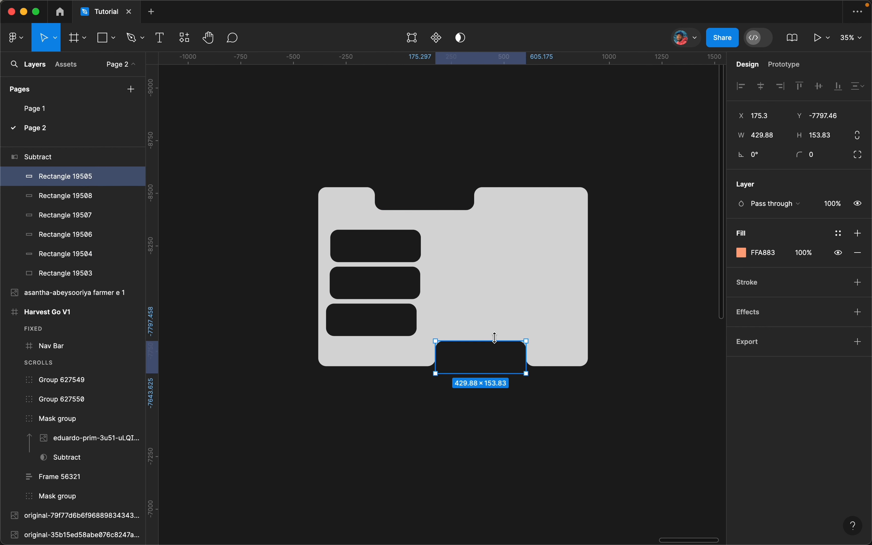
mouse_move(494, 341)
left_mouse_down()
mouse_move(486, 318)
mouse_move(487, 328)
left_mouse_up()
- Stretch the top and middle cut-out copies to the shape's left edge and widen them rightward into descending steps
left_click(402, 261)
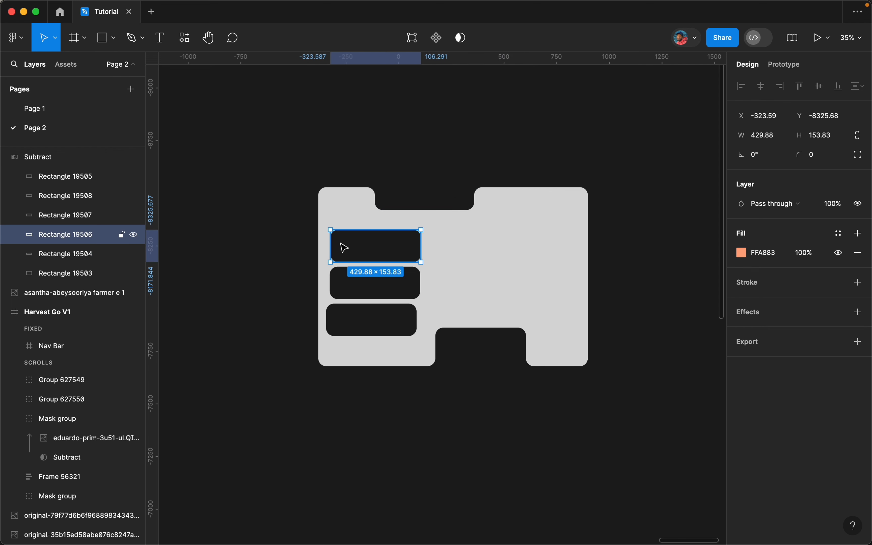
left_click_drag(331, 247, 319, 247)
left_click_drag(394, 230, 496, 236)
left_click(386, 284)
left_click_drag(379, 268, 317, 277)
left_click_drag(421, 287, 466, 290)
- Resize the bottom cut-out copy to about 542 × 118, flush with the shape's left edge and joining the middle copy
left_click(379, 315)
left_click_drag(363, 303, 314, 315)
left_click_drag(384, 336, 386, 320)
left_click_drag(424, 303, 440, 296)
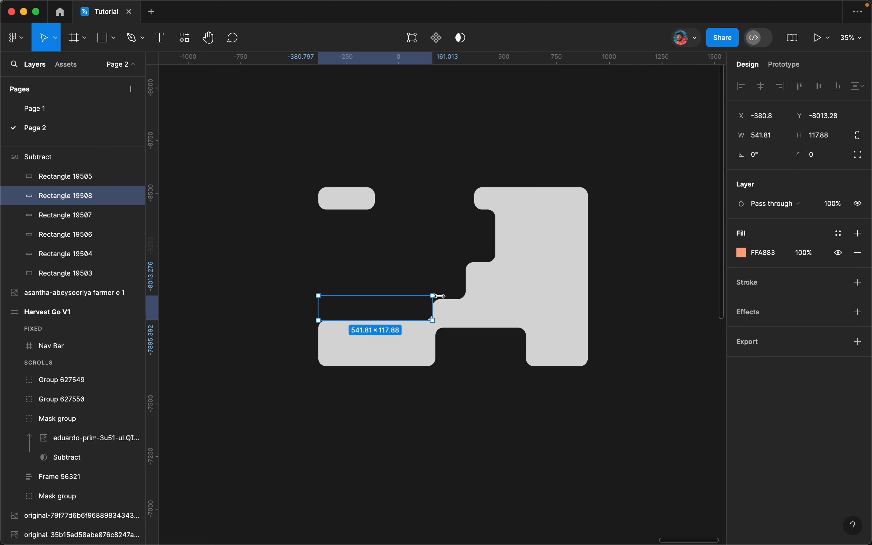
- Place horizontal ruler guides across the Harvest Go V1 frame at the edges of its picture cut-outs
scroll(517, 246, "down", 5)
scroll(185, 236, "up", 7)
scroll(476, 231, "down", 5)
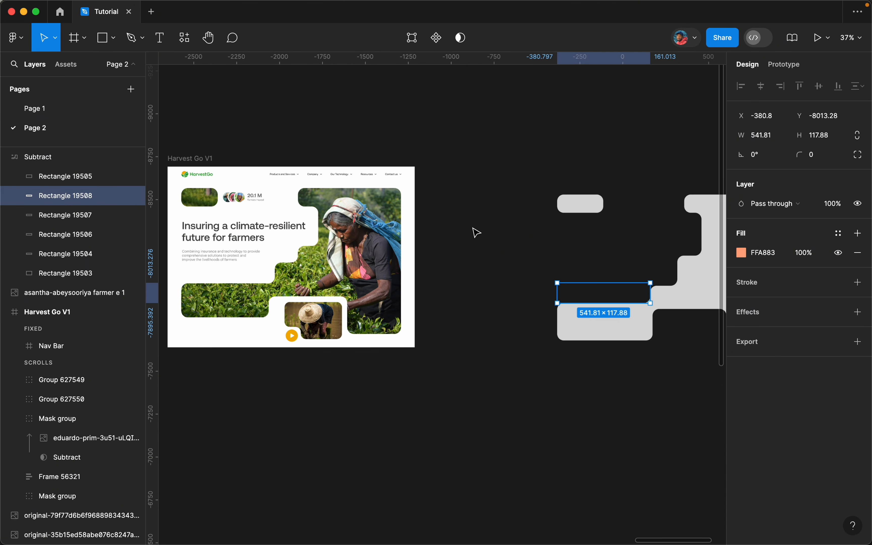
scroll(328, 249, "up", 2)
left_click_drag(328, 59, 454, 180)
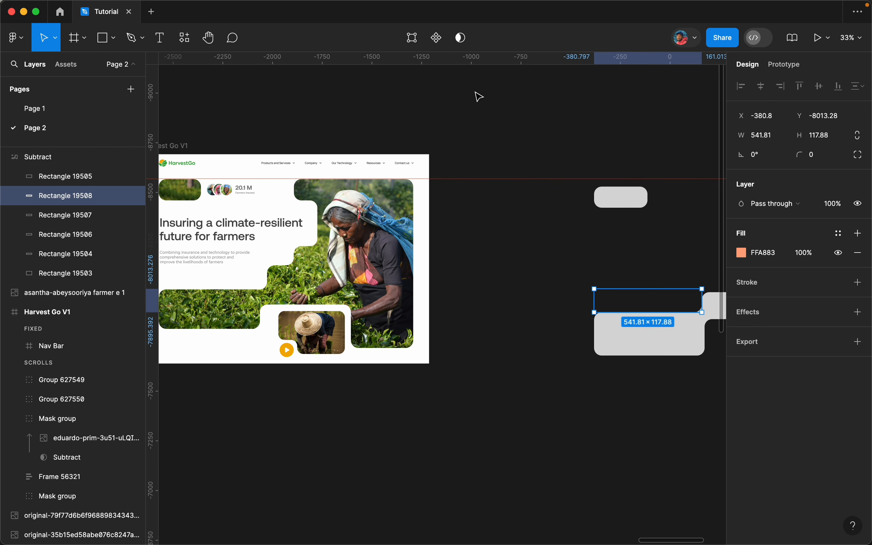
left_click_drag(471, 126, 450, 266)
left_click_drag(458, 58, 469, 291)
- Move the whole subtracted shape so its top edge sits on the uppermost ruler guide
scroll(468, 296, "down", 5)
scroll(638, 262, "up", 4)
left_click(412, 310)
scroll(460, 301, "down", 5)
scroll(360, 308, "up", 10)
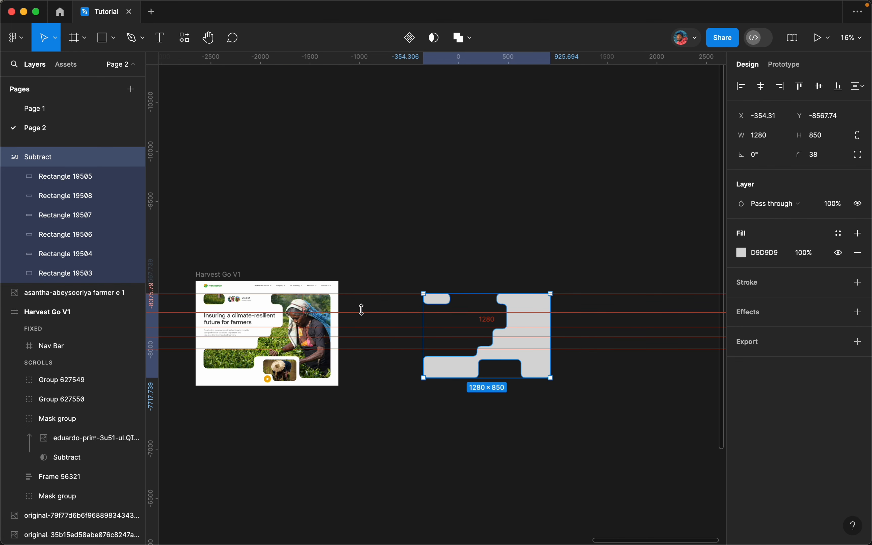
- Align the top gap cut-out's lower edge to the second ruler guide and the widest cut-out's lower edge to the third
double_click(433, 314)
left_click(421, 277)
left_click_drag(422, 280, 421, 281)
left_click(426, 325)
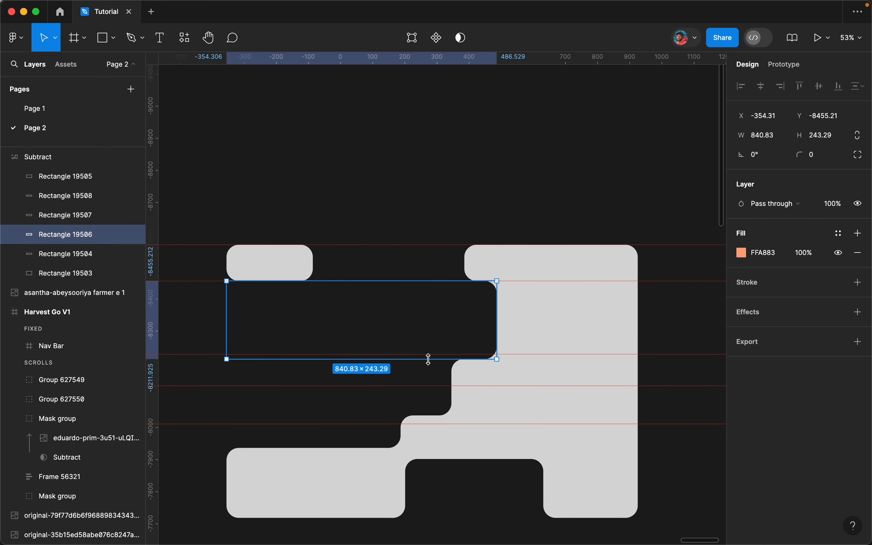
left_click(421, 364)
left_click_drag(429, 359, 419, 348)
- Fit the middle cut-out's lower edge to the fourth guide and resize the bottom one to about 584 × 119 between the fourth and fifth
left_click_drag(403, 416, 383, 386)
left_click(388, 424)
left_click_drag(383, 448, 415, 408)
scroll(583, 345, "down", 5)
scroll(558, 371, "left", 1)
scroll(535, 397, "up", 3)
scroll(525, 368, "right", 2)
scroll(526, 368, "up", 3)
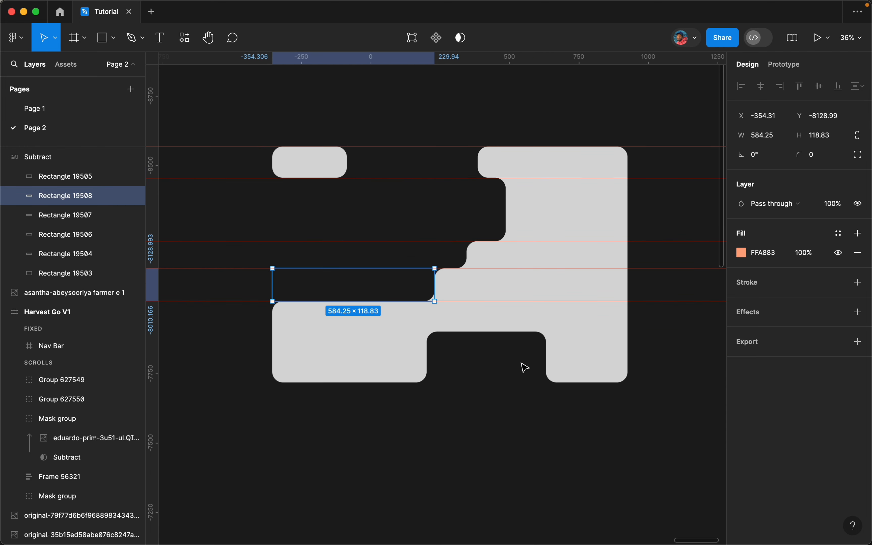
- Duplicate the bottom step cut-out and fit it over the base of the shape's lower-left block to shorten that block
left_click_drag(389, 284, 373, 370)
left_click_drag(435, 373, 431, 372)
scroll(432, 370, "down", 5)
scroll(451, 346, "down", 5)
scroll(441, 292, "up", 4)
- Widen the bottom notch cut-out to about 501 × 217 and narrow the top gap cut-out to about 439 wide
left_click(512, 265)
left_click_drag(493, 263, 480, 262)
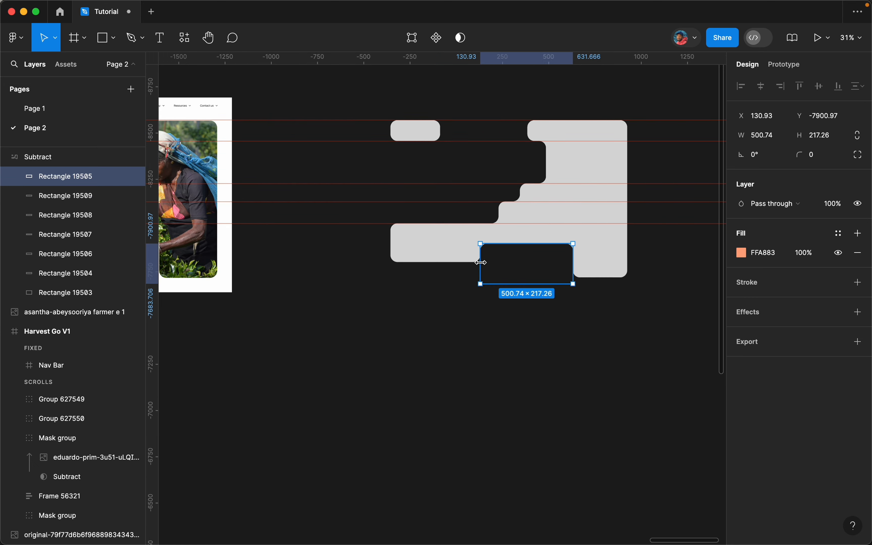
scroll(477, 281, "down", 4)
scroll(563, 245, "up", 4)
left_click(487, 169)
left_click_drag(499, 168, 493, 172)
scroll(494, 187, "down", 2)
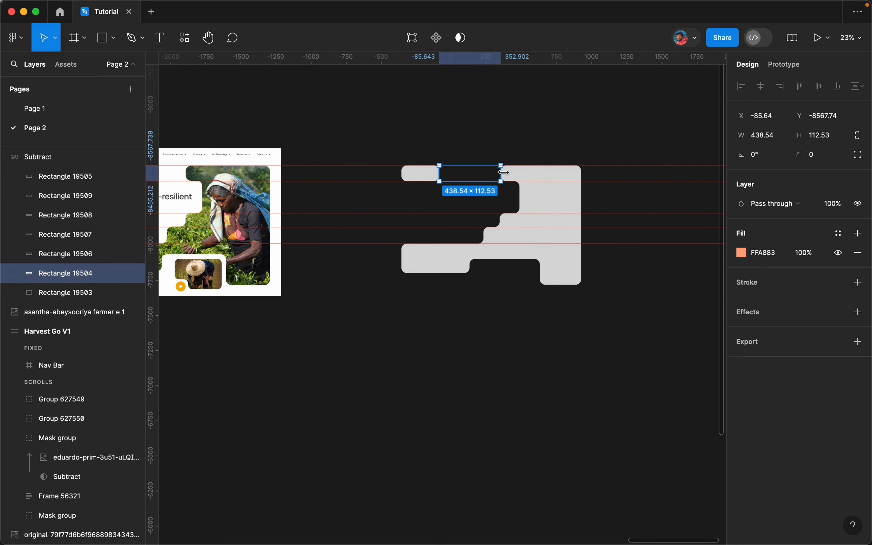
- Shorten the two lower step cut-outs by pulling their right edges slightly inward
scroll(451, 239, "up", 5)
left_click(491, 232)
left_click_drag(518, 230, 507, 230)
left_click(526, 200)
left_click_drag(551, 198, 545, 198)
- Deselect the finished mask shape and hide the rulers and guides
scroll(540, 231, "down", 5)
left_click(527, 313)
scroll(525, 285, "down", 1)
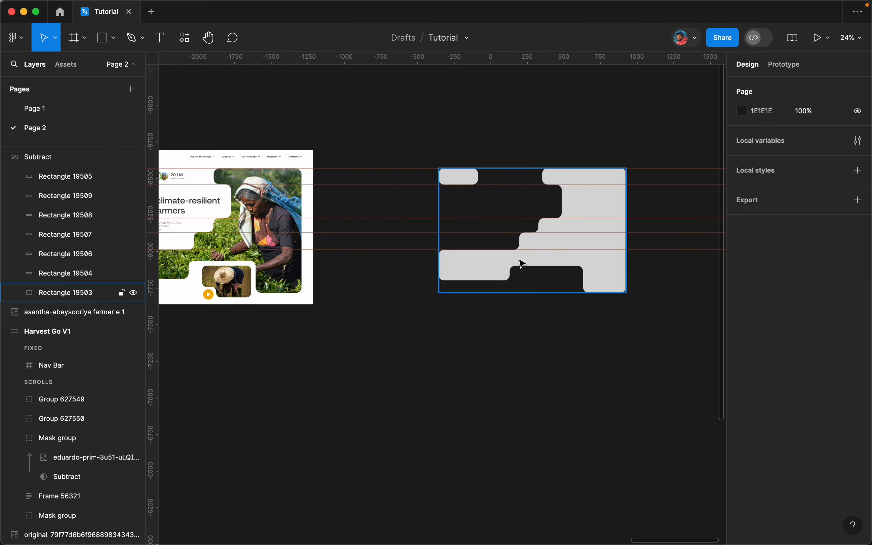
scroll(556, 276, "up", 5)
scroll(505, 300, "down", 4)
left_click(506, 292)
key("Escape")
scroll(599, 236, "up", 1)
key("shift+r")
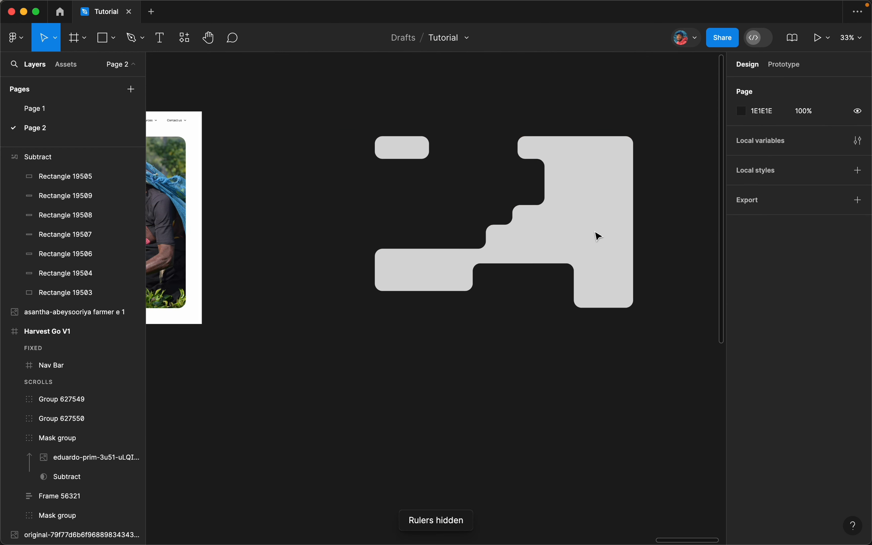
- Examine the small lower picture in the Harvest Go V1 frame and compare it with the new mask shape
scroll(598, 237, "up", 1)
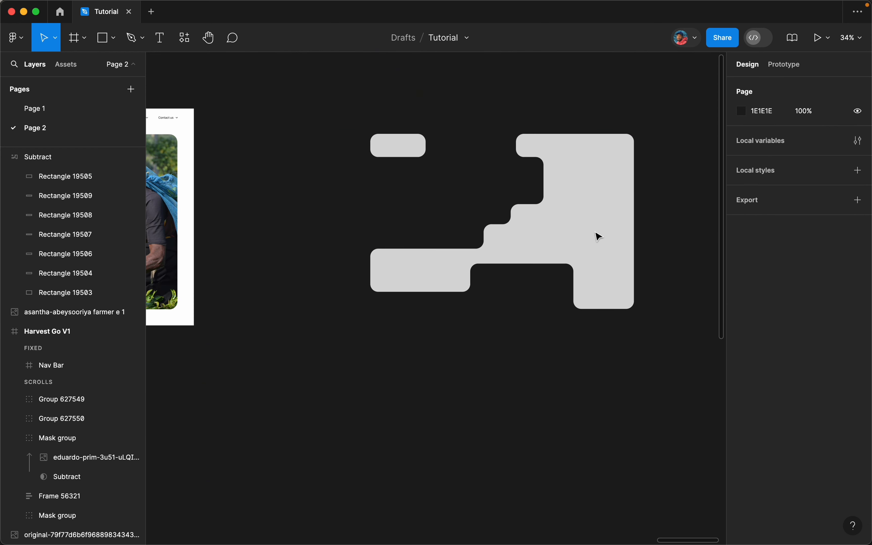
scroll(615, 236, "down", 4)
scroll(455, 287, "up", 4)
scroll(283, 243, "down", 4)
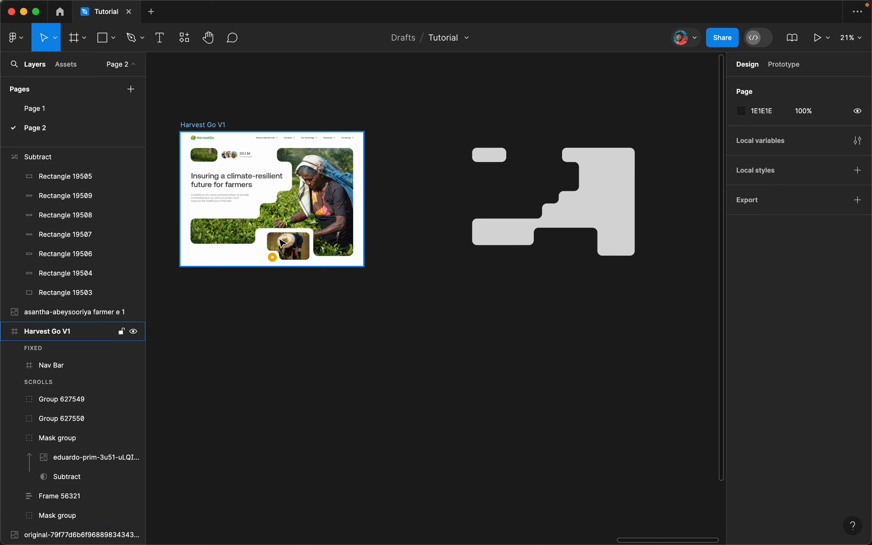
scroll(283, 244, "up", 5)
left_click(303, 242)
scroll(262, 263, "down", 4)
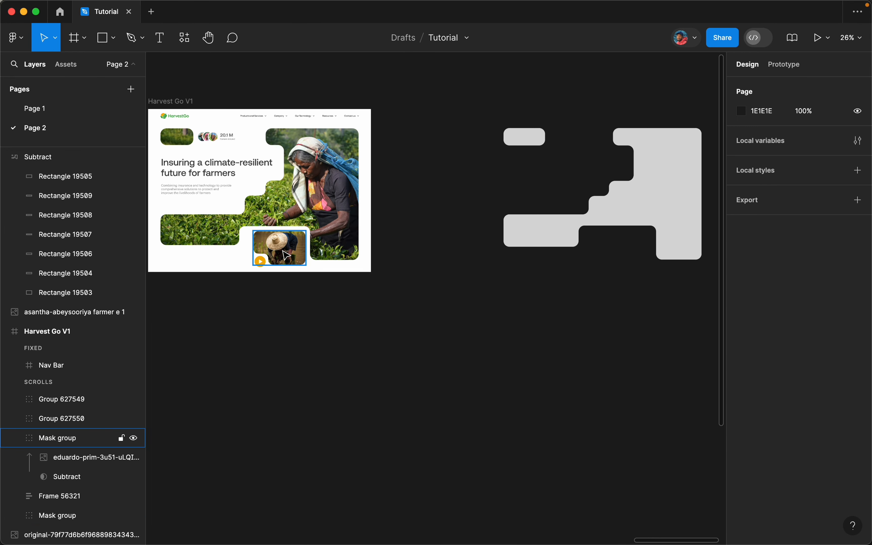
scroll(263, 263, "up", 4)
scroll(263, 265, "down", 4)
scroll(265, 270, "up", 6)
double_click(264, 270)
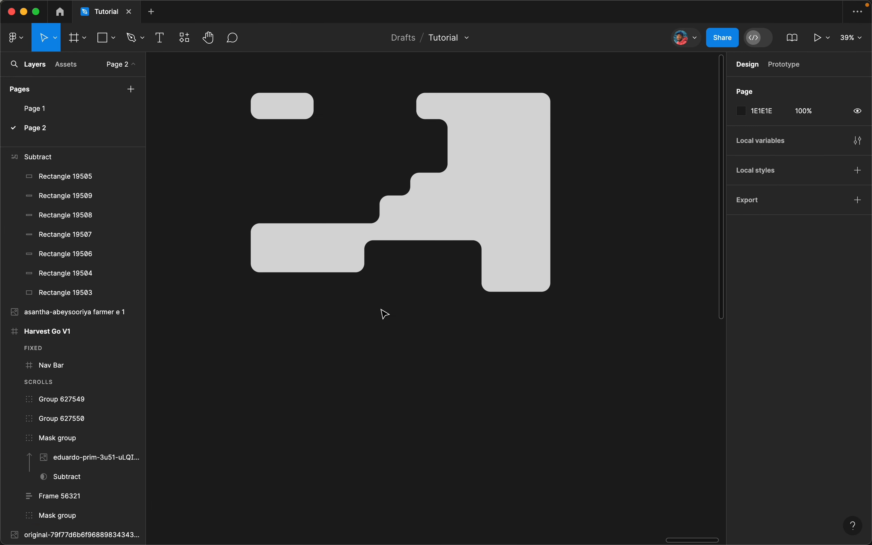
- Draw a rectangle below the mask shape's bottom notch, set it to 336 × 216 and move it nearer the notch
left_click(113, 38)
left_click(141, 67)
left_click_drag(364, 296, 482, 381)
left_click(760, 136)
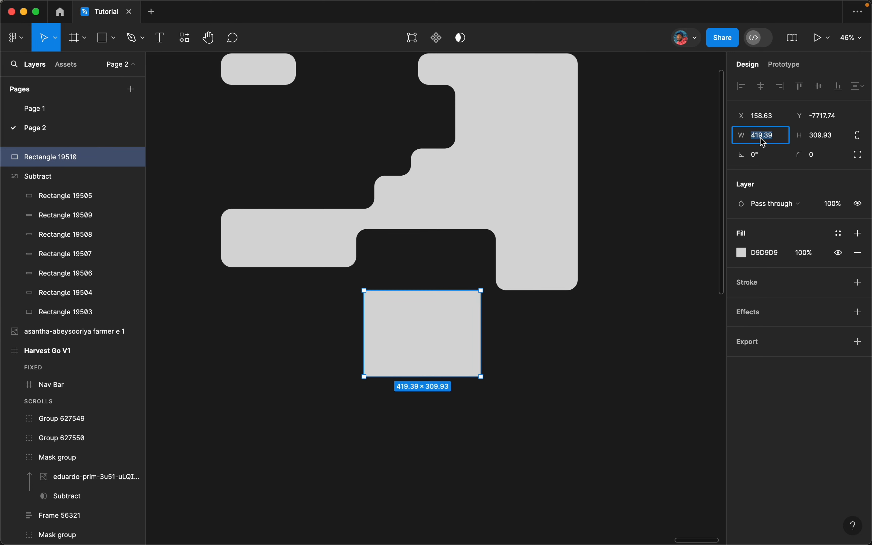
type("336")
left_click(837, 136)
type("216")
key("Return")
left_click_drag(442, 320, 441, 323)
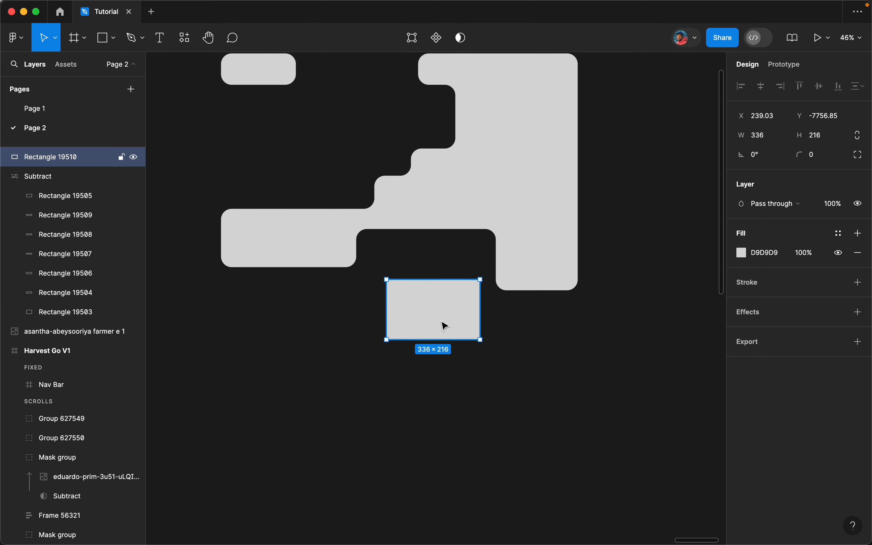
key("Escape")
left_click(113, 38)
left_click(94, 82)
mouse_move(367, 322)
left_mouse_down()
mouse_move(412, 353)
mouse_move(404, 331)
left_mouse_up()
key("Delete")
- Subtract a small recoloured rectangle from the 336 × 216 rectangle's lower-left corner, leaving the rounded notched piece inside the mask's bottom gap
left_click(113, 38)
left_click(112, 71)
left_click(741, 254)
left_click(631, 292)
mouse_move(360, 364)
left_mouse_down()
mouse_move(454, 307)
mouse_move(468, 257)
left_mouse_up()
left_click(484, 38)
left_click(479, 82)
left_click(536, 285)
left_click(513, 379)
scroll(512, 379, "down", 5)
scroll(513, 378, "right", 1)
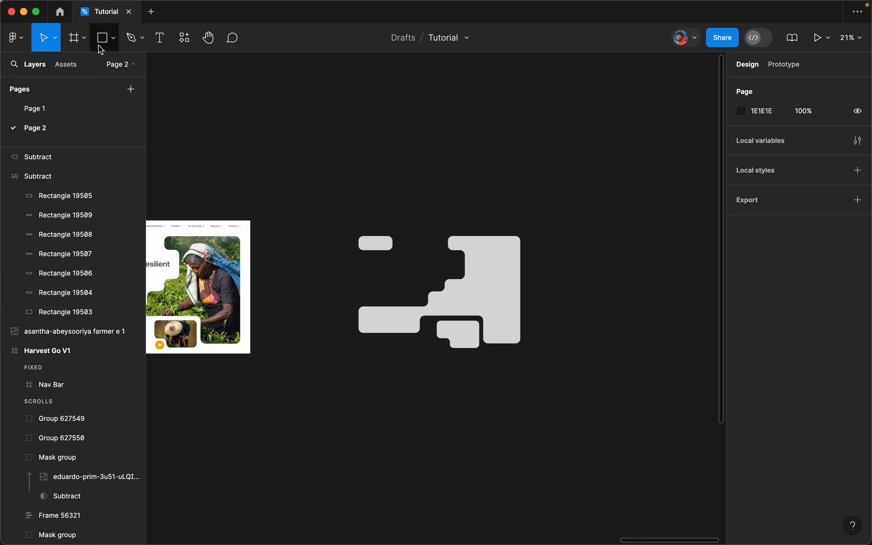
- Add a 1440 × 1024 Desktop frame beside the mask shapes, level it with Harvest Go V1 and extend its height to 1053
left_click(85, 39)
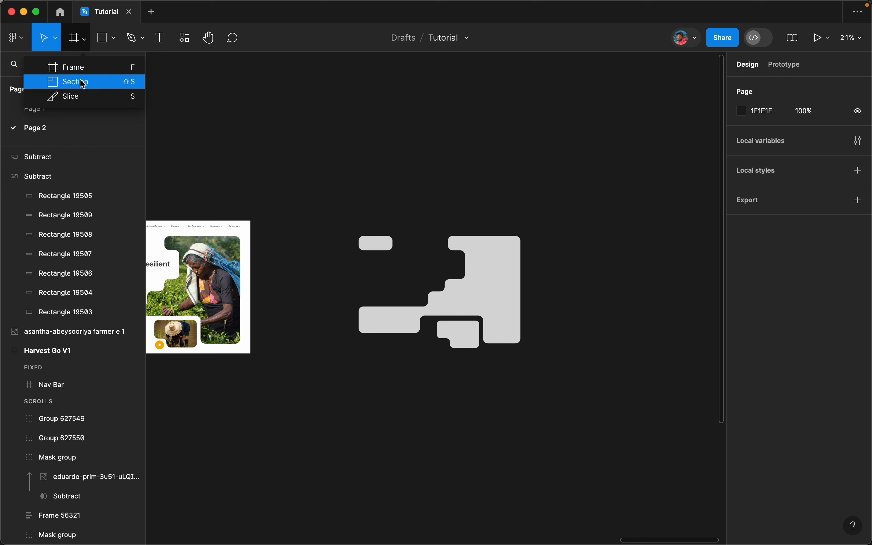
left_click(92, 70)
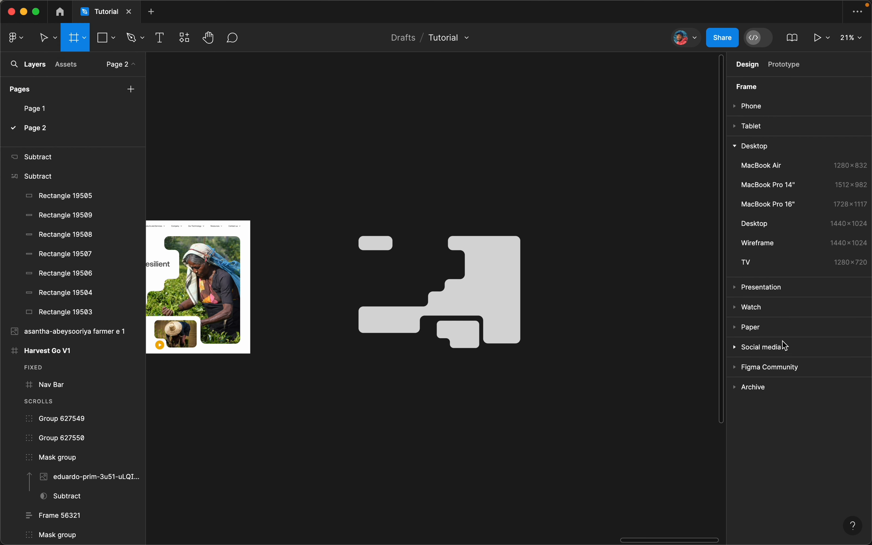
left_click(769, 227)
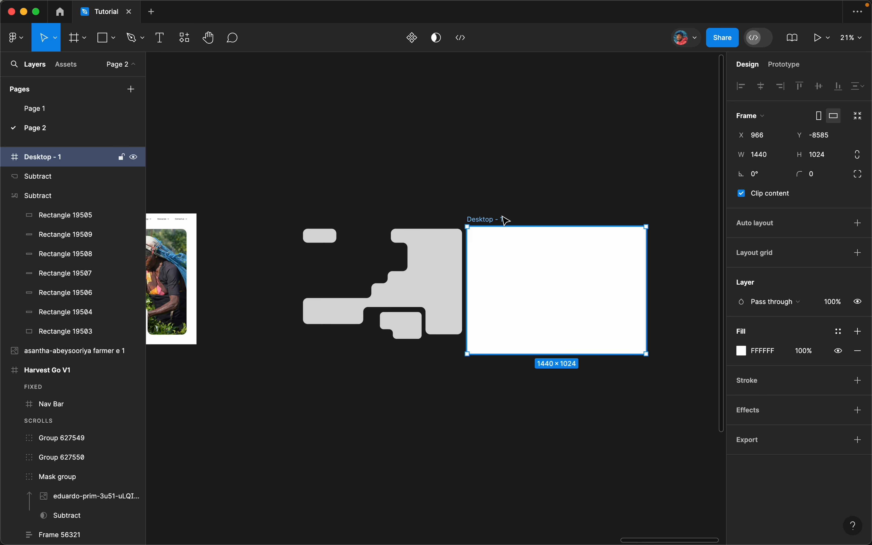
left_click_drag(505, 220, 511, 207)
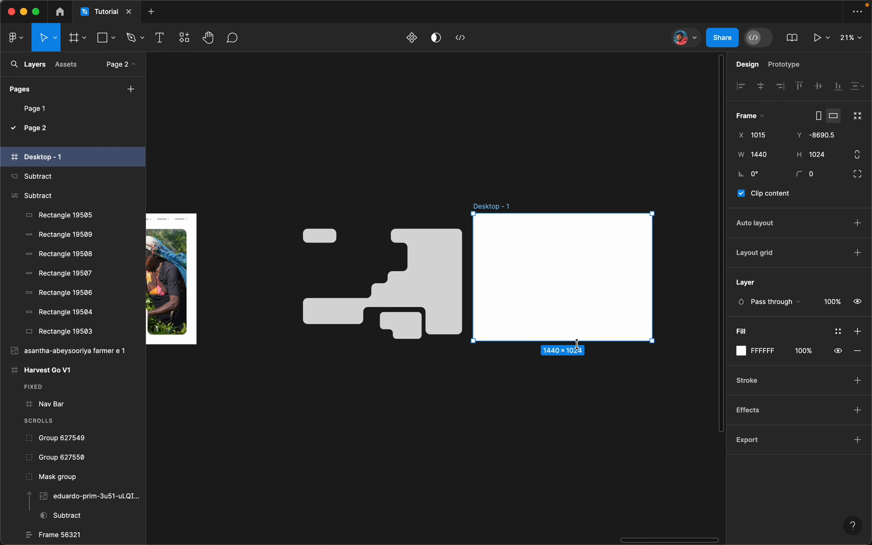
left_click_drag(577, 344, 578, 346)
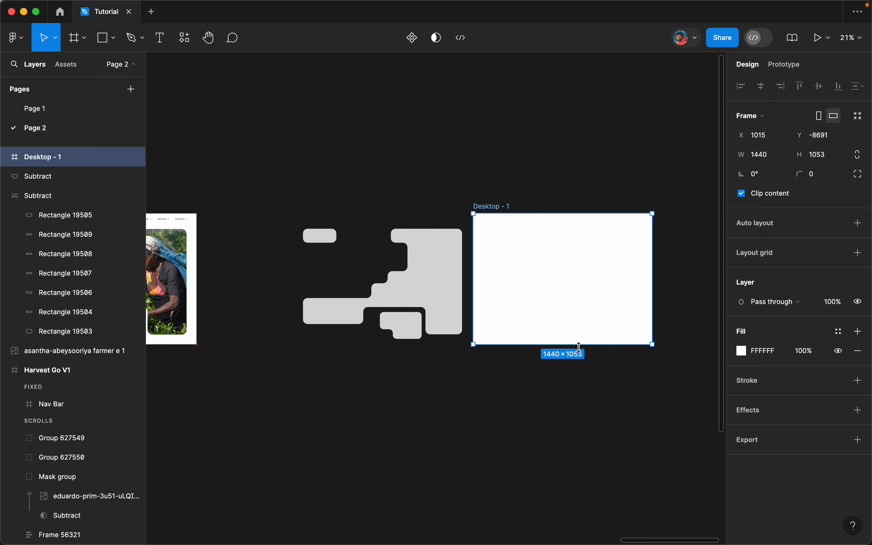
left_click(570, 393)
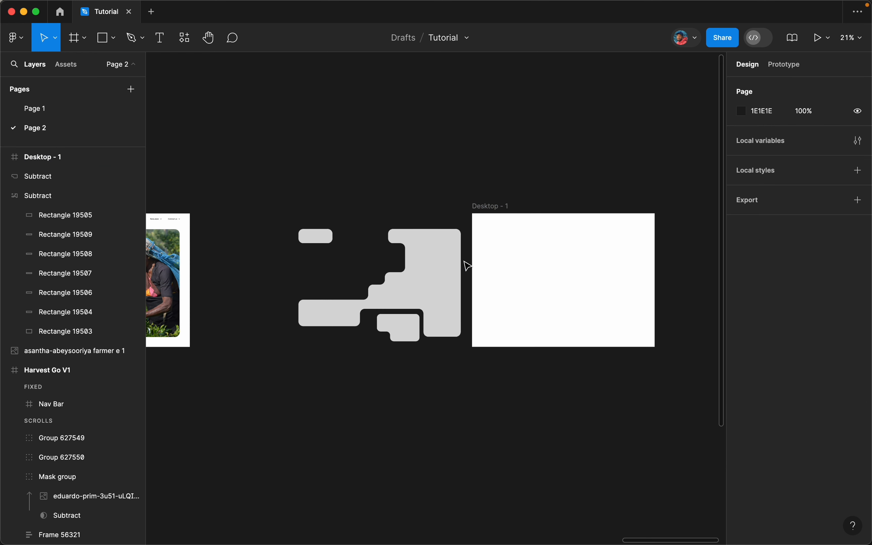
- Move the large stepped shape and the small notched shape together into the Desktop - 1 frame
left_click(424, 257)
left_click(418, 330, "shift")
left_click_drag(426, 242, 613, 254)
left_click(563, 131)
scroll(566, 133, "down", 3)
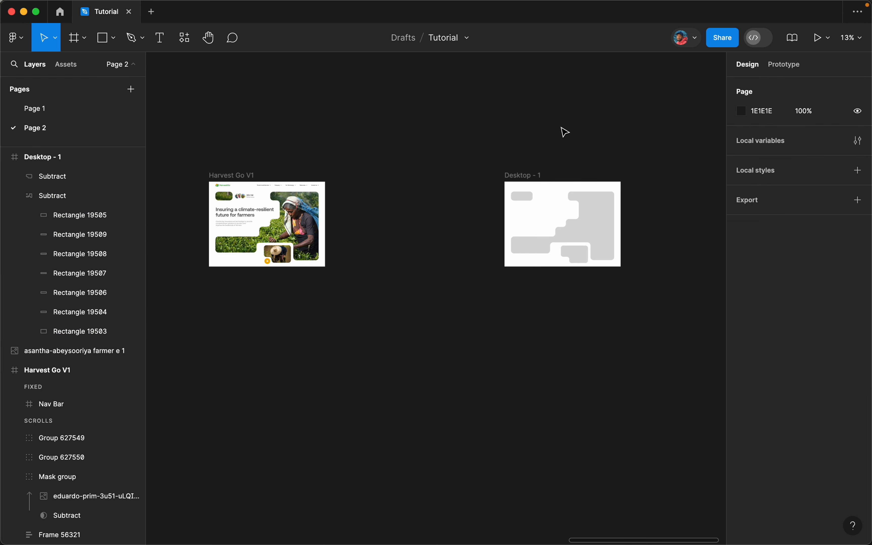
- Move the loose tea-field farmer photo into the Desktop - 1 frame
scroll(565, 236, "up", 3)
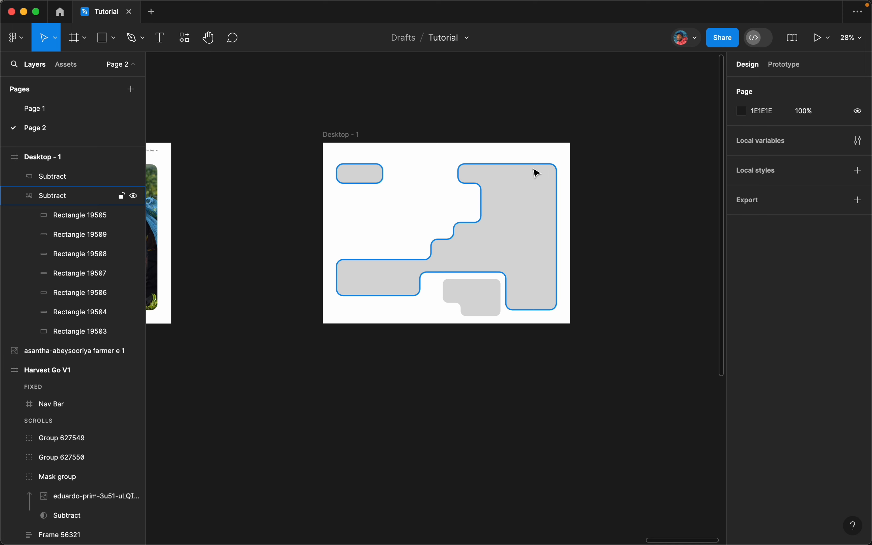
scroll(539, 224, "down", 2)
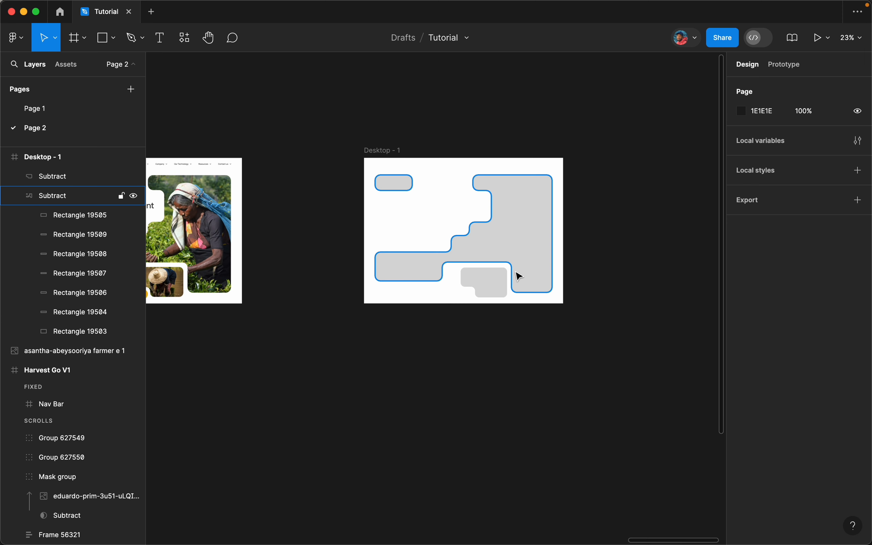
scroll(520, 259, "down", 5)
scroll(334, 302, "down", 3)
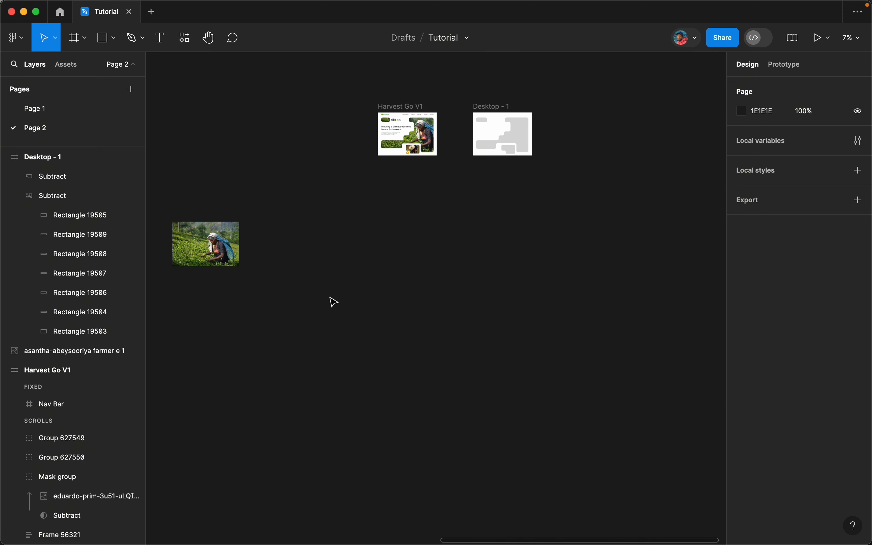
left_click(231, 242)
left_click_drag(231, 243, 511, 137)
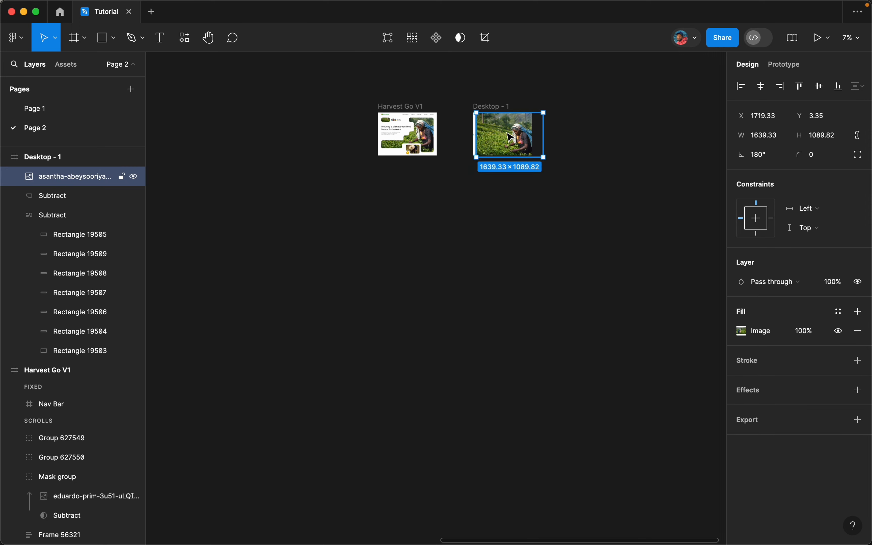
- Scale the farmer photo to about 1280 × 851 and place it over the shapes, flush with the frame's left edge
scroll(511, 137, "up", 5)
scroll(533, 229, "down", 3)
left_click_drag(606, 245, 557, 215)
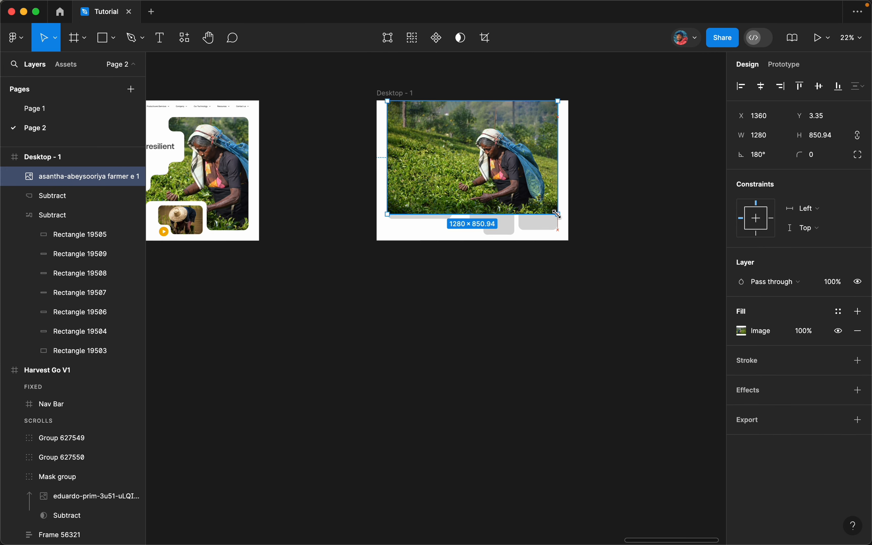
left_click_drag(535, 158, 525, 165)
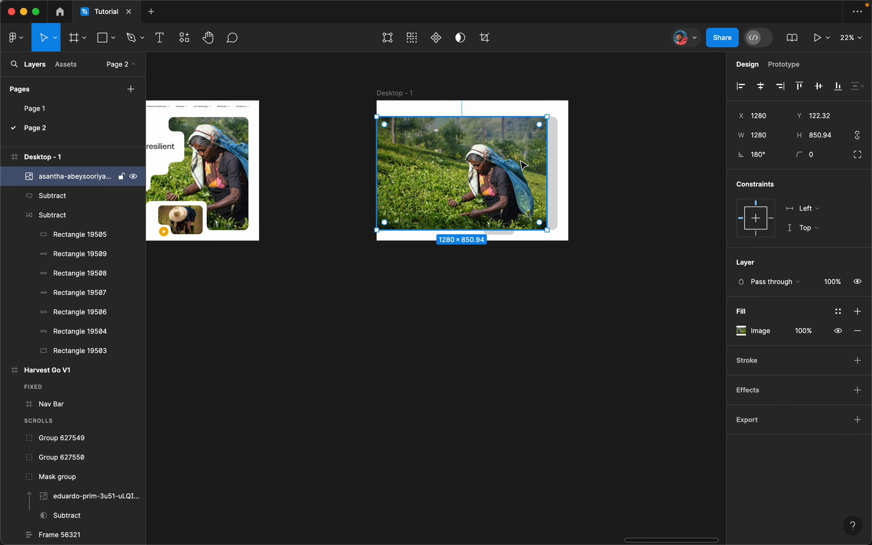
- Mask the farmer photo with the large stepped Subtract shape
scroll(545, 150, "left", 5)
scroll(555, 153, "down", 3)
scroll(615, 165, "up", 5)
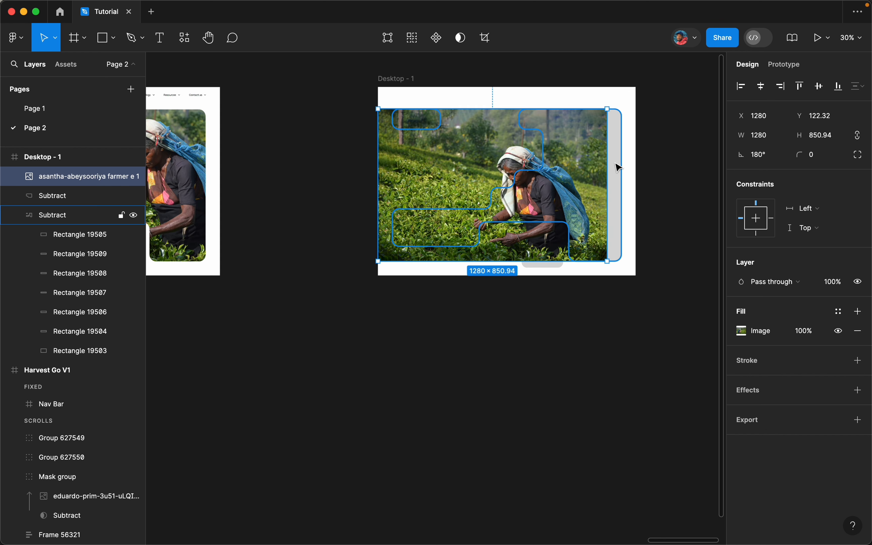
left_click(617, 158, "shift")
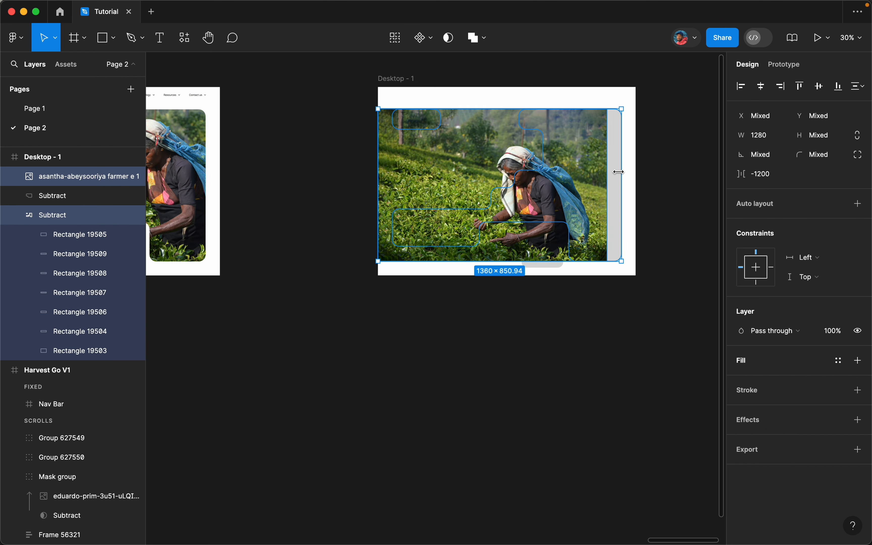
key("super+alt+m")
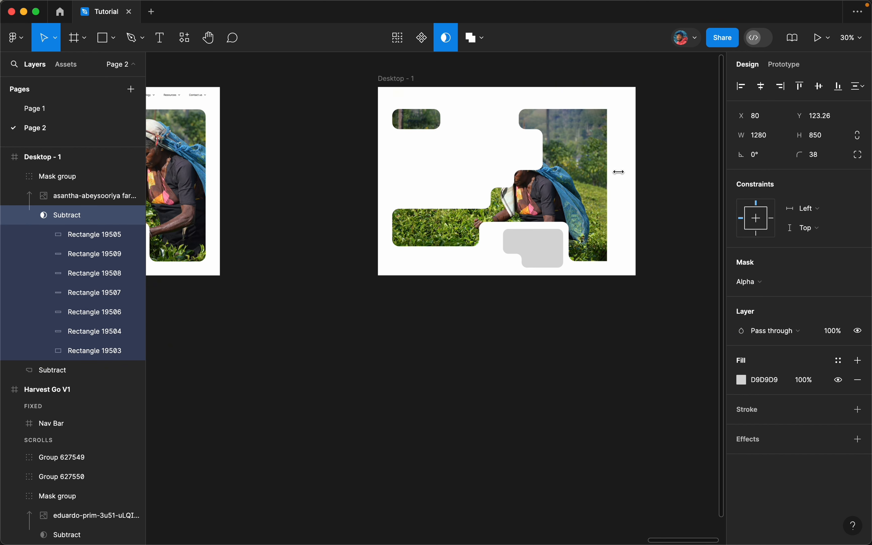
- Enlarge the masked farmer photo to about 1493 × 992 and shift it up and right, flush with the mask's left edge
left_click(578, 163)
double_click(589, 171)
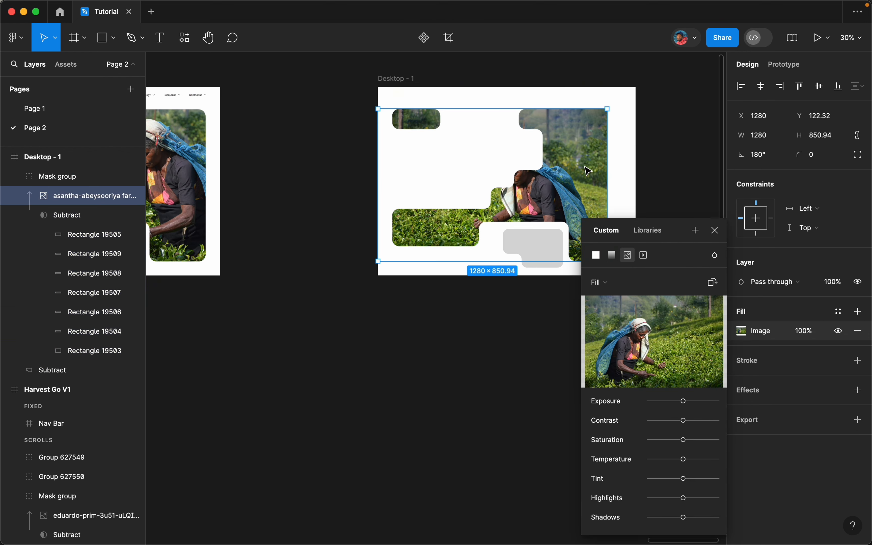
left_click(715, 230)
left_click_drag(608, 262, 644, 286)
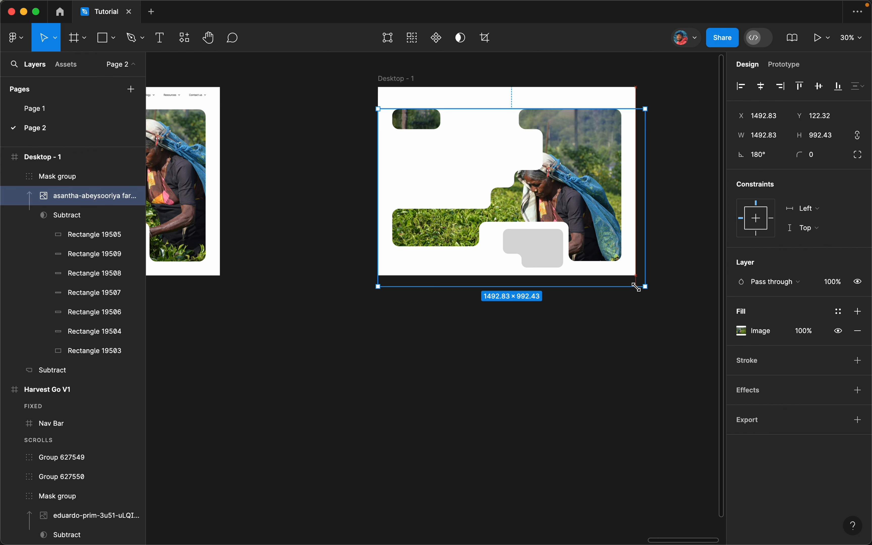
left_click_drag(586, 202, 603, 174)
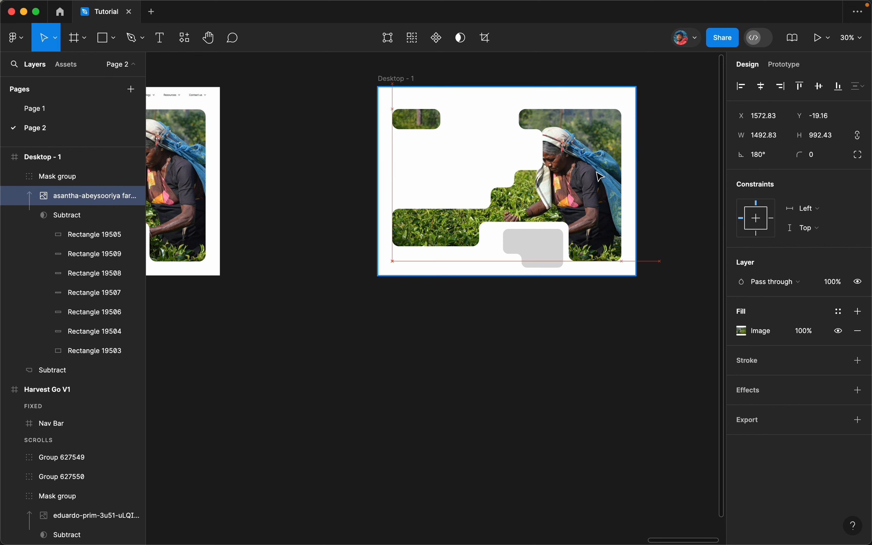
- Enlarge the masked photo further to about 1640 × 1090 and nudge it so the farmer fills the mask's right block
scroll(480, 192, "right", 1)
scroll(481, 193, "up", 1)
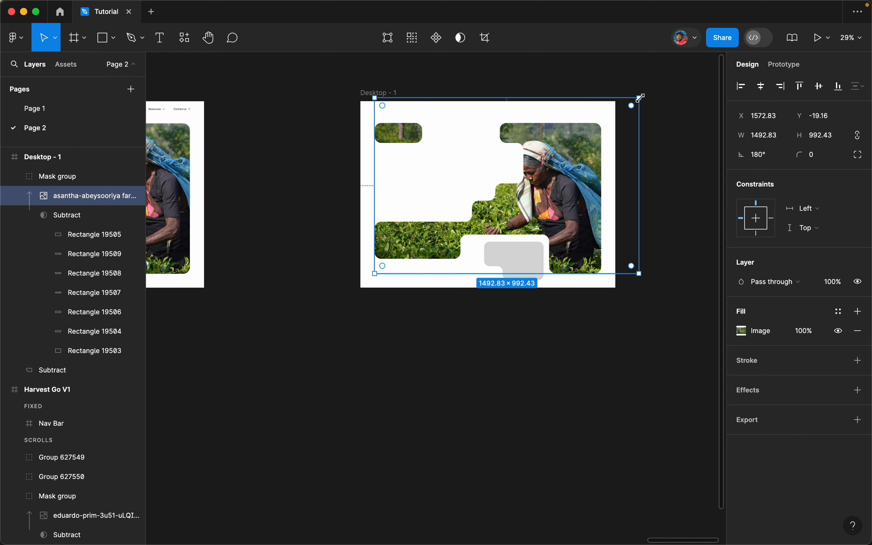
left_click_drag(640, 97, 666, 82)
left_click_drag(573, 191, 573, 195)
scroll(574, 196, "down", 3)
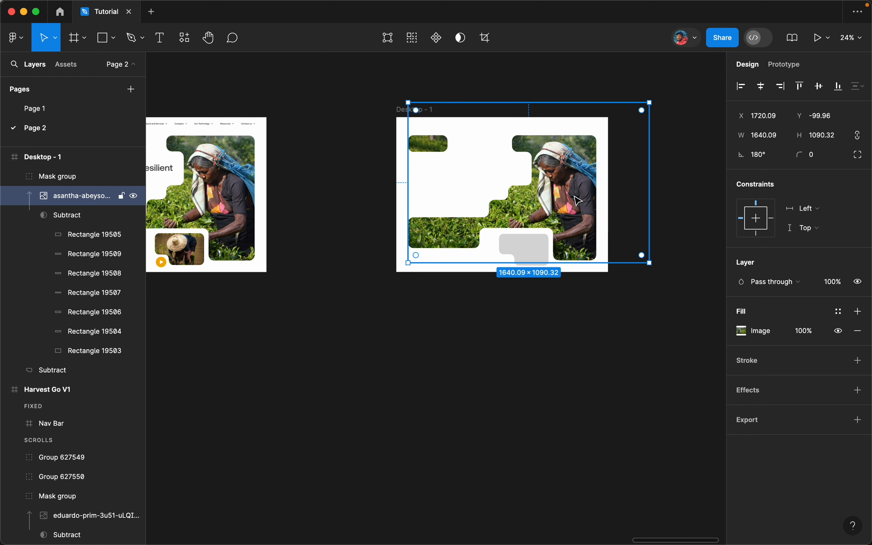
scroll(578, 200, "up", 1)
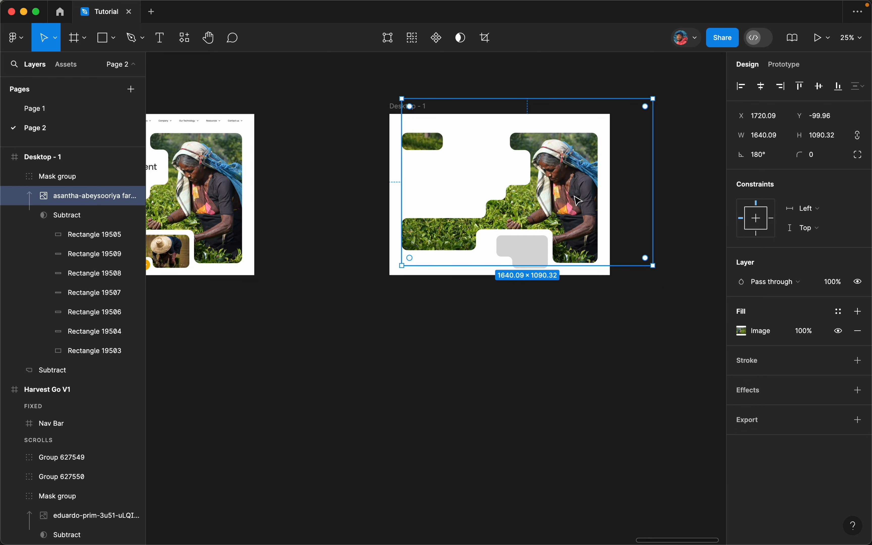
- Nudge the large masked farmer photo 1 px left and deselect it
key("Left")
left_click(587, 86)
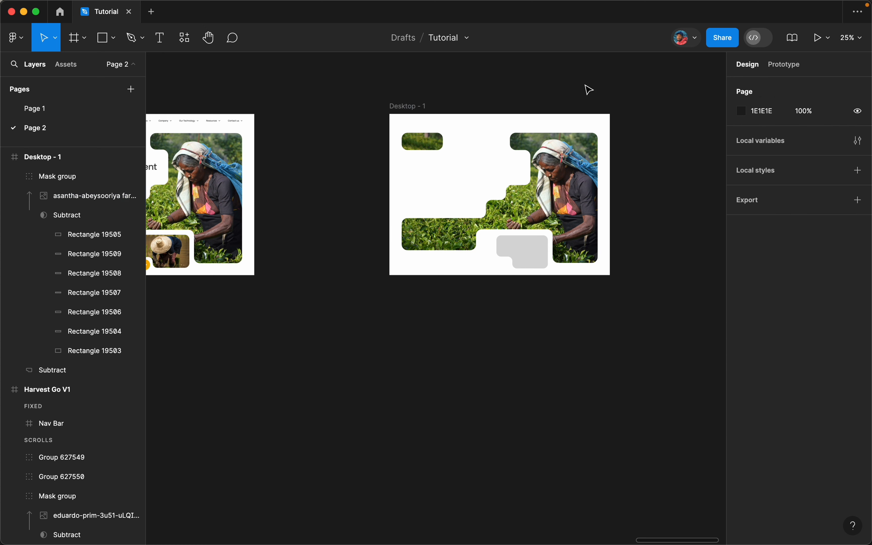
- Copy the straw-hat farmer photo from the Harvest Go V1 frame and place it over the small grey stepped shape in Desktop - 1
scroll(569, 212, "down", 5)
scroll(429, 211, "down", 1)
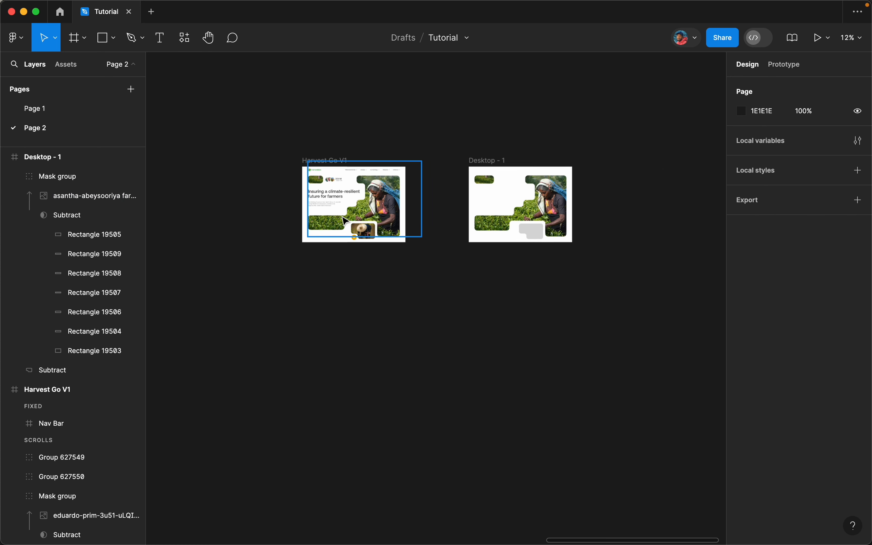
scroll(342, 213, "up", 7)
left_click(425, 264)
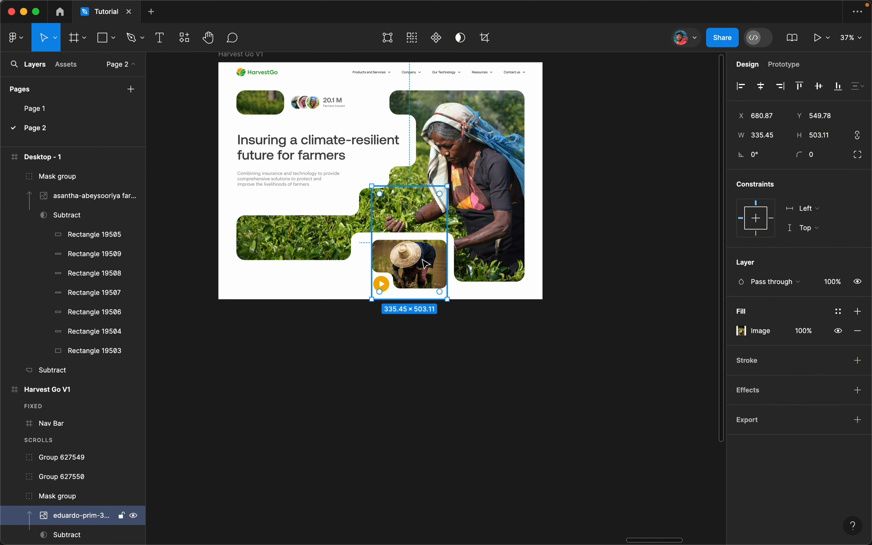
scroll(310, 304, "down", 6)
scroll(287, 303, "down", 4)
scroll(627, 304, "up", 6)
left_click(581, 304)
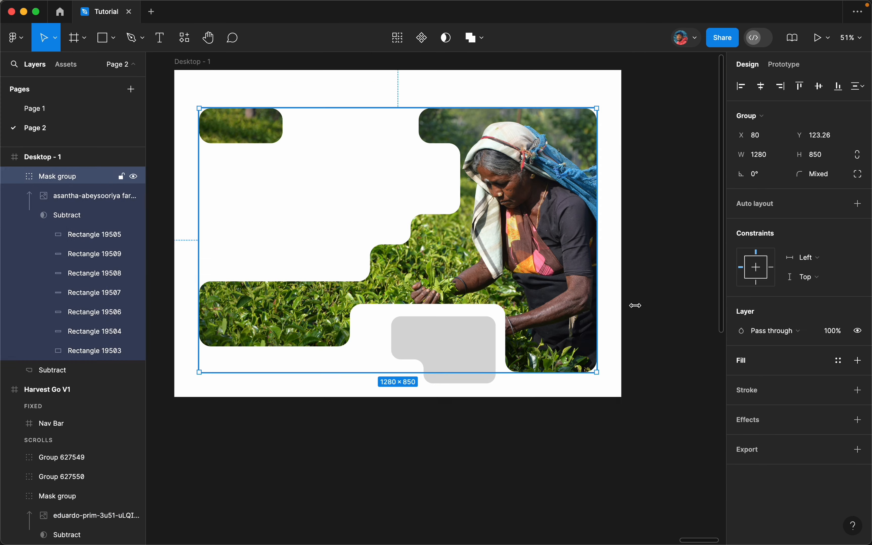
key("super+v")
left_click_drag(424, 208, 455, 224)
- Mask the straw-hat photo with the small grey Subtract shape and shift the photo to about X 699, Y 550 inside the mask
left_click(490, 343, "shift")
key("ctrl+super+m")
double_click(456, 307)
double_click(456, 307)
left_click_drag(456, 306, 477, 339)
scroll(467, 448, "down", 3)
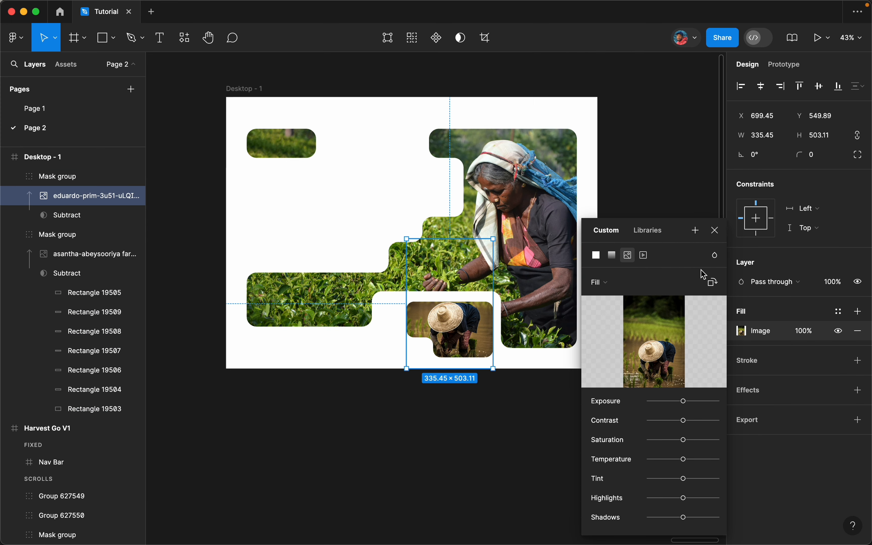
left_click(718, 229)
scroll(574, 389, "down", 3)
left_click(473, 84)
- Select the nav bar, Farmers Insured group, headline text group and play button in the Harvest Go V1 frame for copying
scroll(515, 150, "down", 10)
scroll(331, 145, "up", 6)
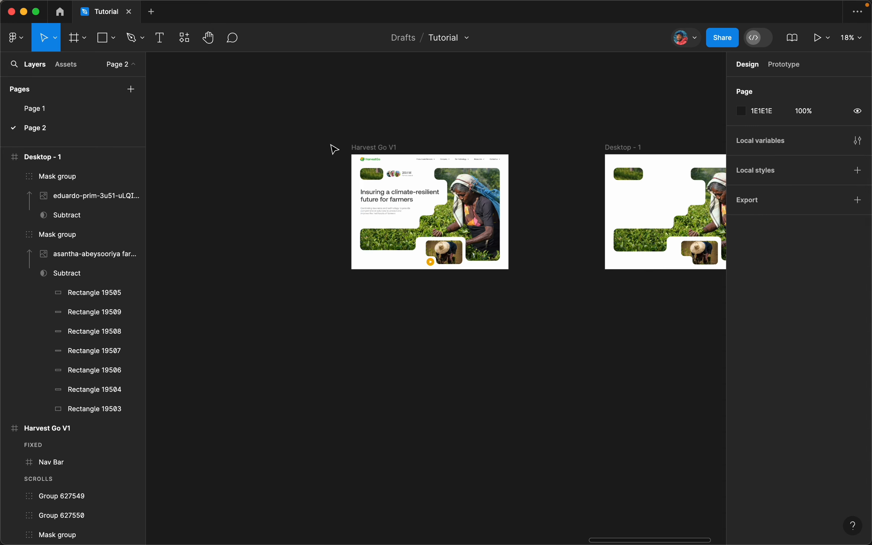
scroll(409, 160, "up", 5)
left_click(368, 135)
left_click(303, 165, "shift")
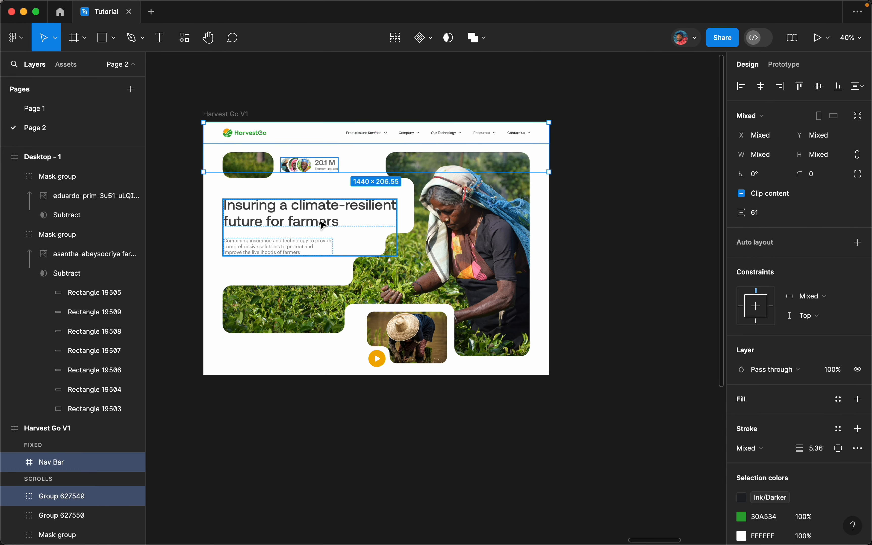
left_click(323, 224, "shift")
left_click(379, 360, "shift")
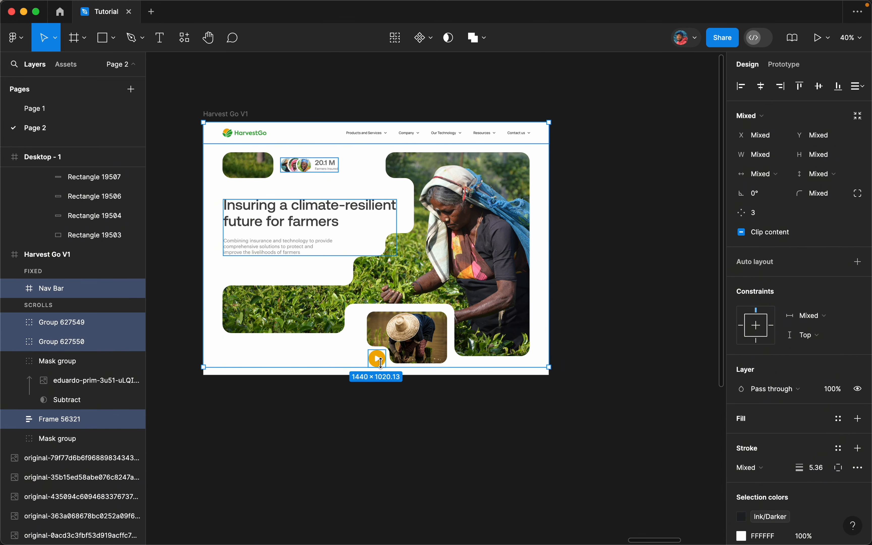
- Paste the copied nav bar, Farmers Insured group, headline text and play button into the Desktop - 1 frame
scroll(381, 362, "down", 6)
scroll(311, 345, "down", 7)
scroll(534, 242, "up", 7)
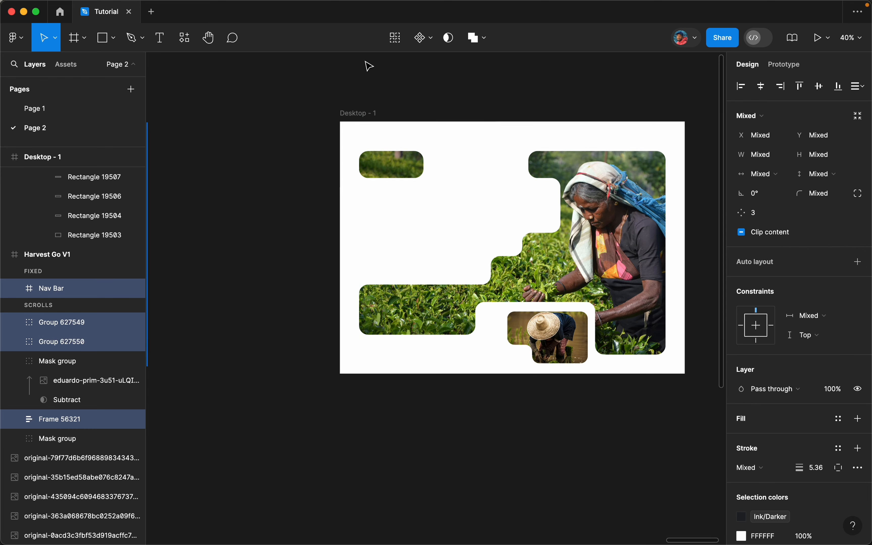
left_click(359, 114)
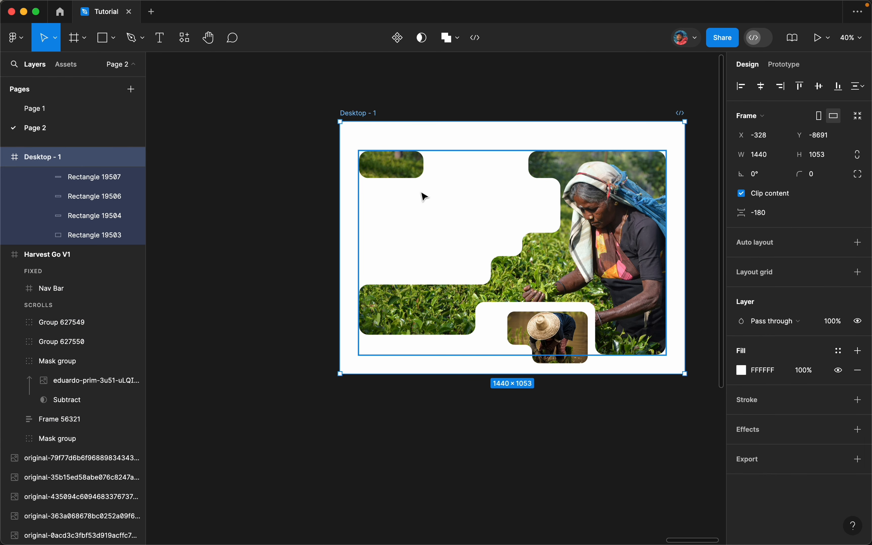
scroll(425, 197, "down", 3)
scroll(390, 198, "down", 5)
scroll(358, 205, "down", 3)
scroll(446, 205, "up", 7)
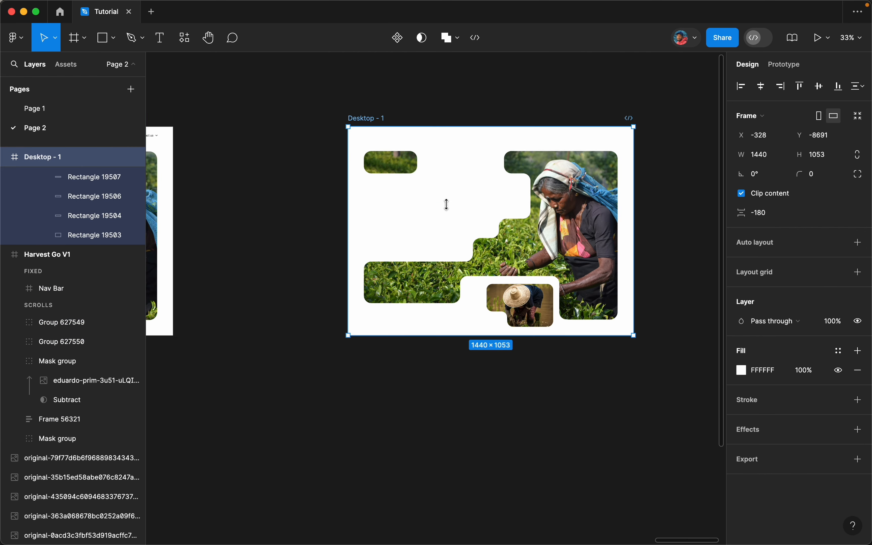
scroll(446, 205, "up", 4)
scroll(619, 263, "up", 2)
key("super+v")
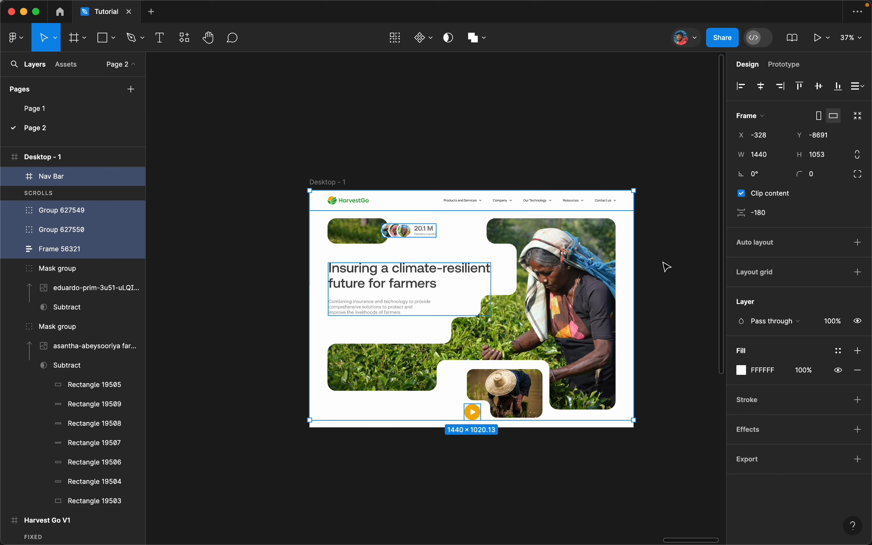
left_click(569, 118)
scroll(559, 181, "down", 3)
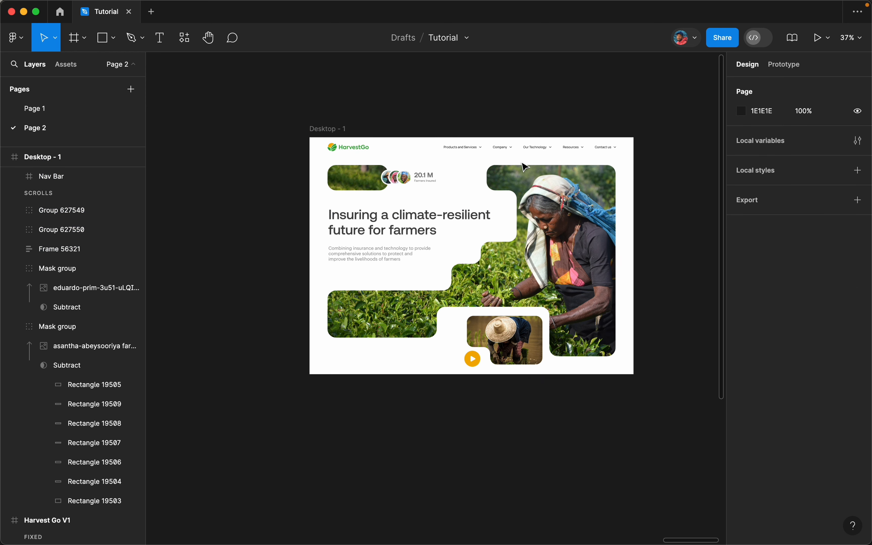
- Shift and resize Rectangle 19504 in the large mask's Subtract to about 445 px wide at X 295, clearing the farmer avatars
scroll(526, 167, "up", 2)
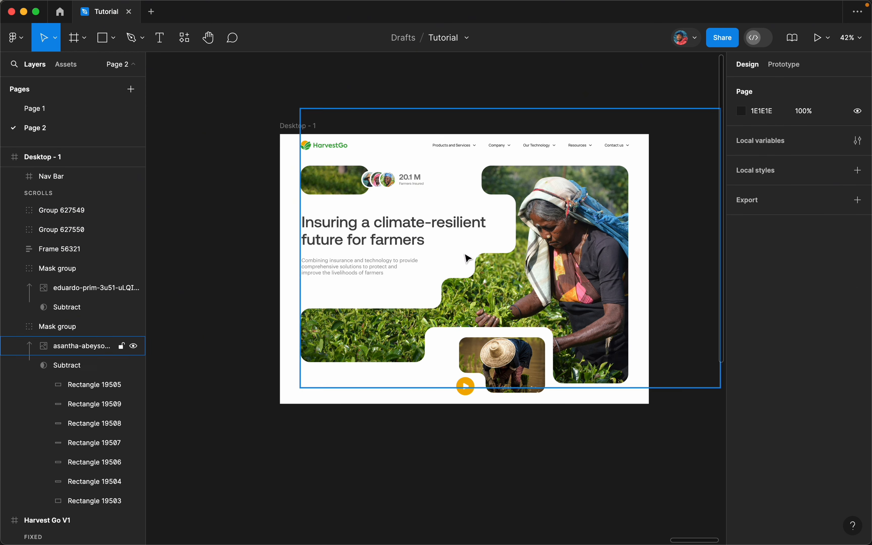
scroll(438, 223, "up", 2)
left_click(329, 180)
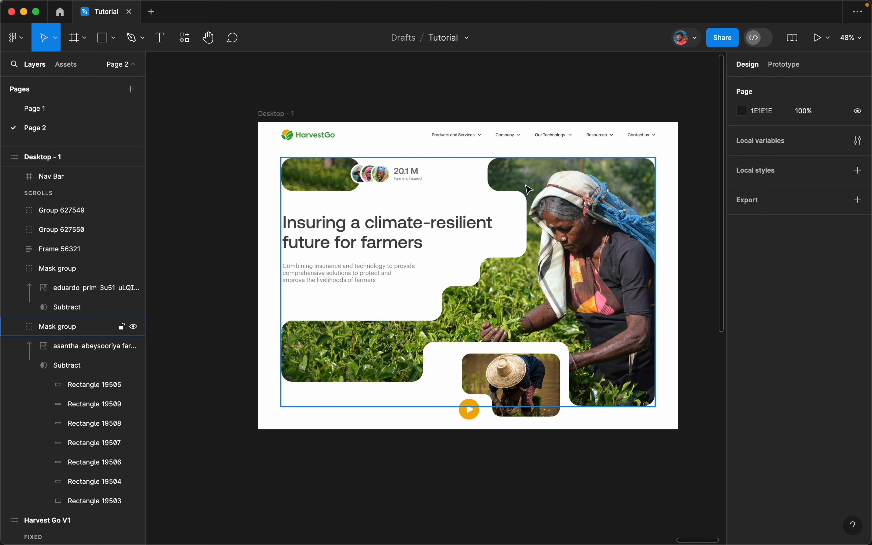
left_click(569, 196)
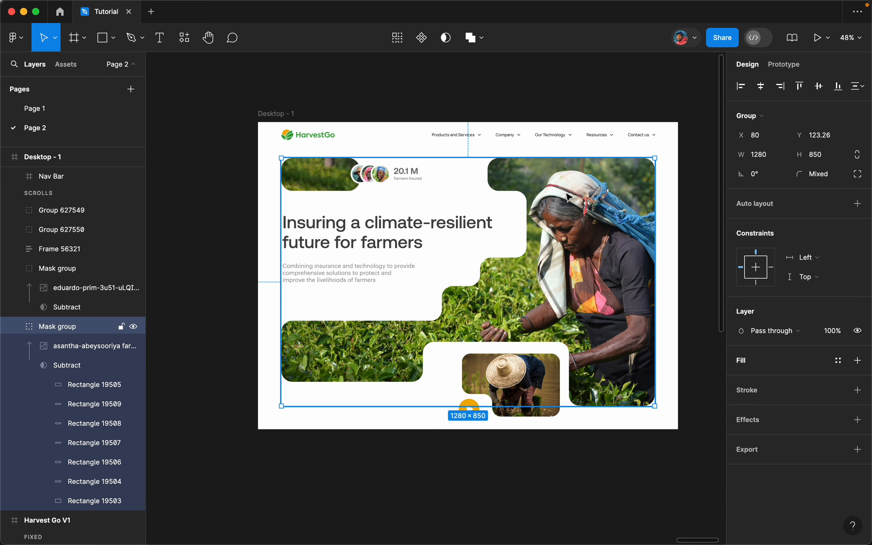
left_click(569, 196)
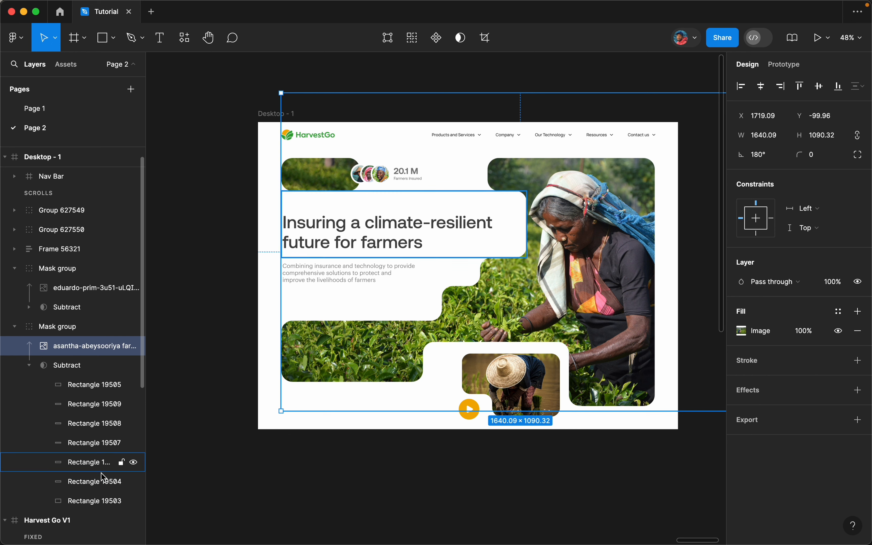
left_click(105, 487)
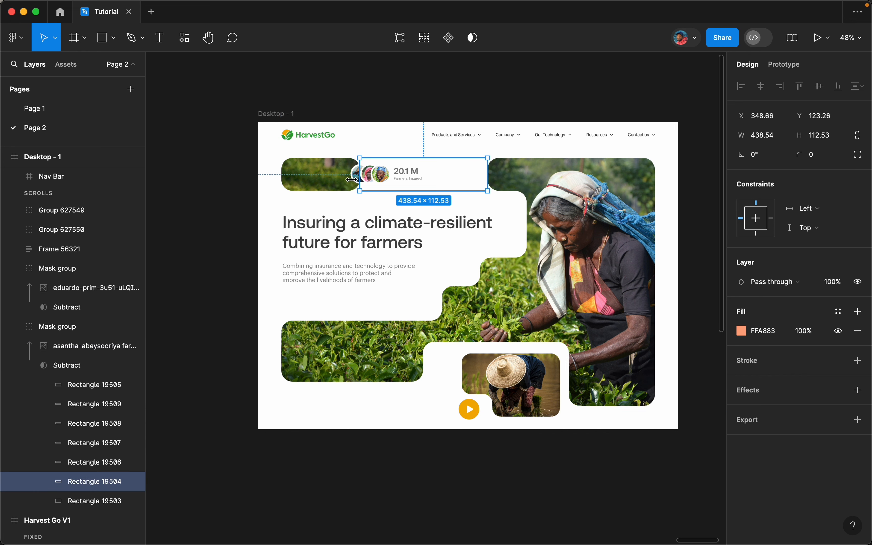
left_click_drag(351, 179, 342, 184)
left_click_drag(488, 173, 472, 172)
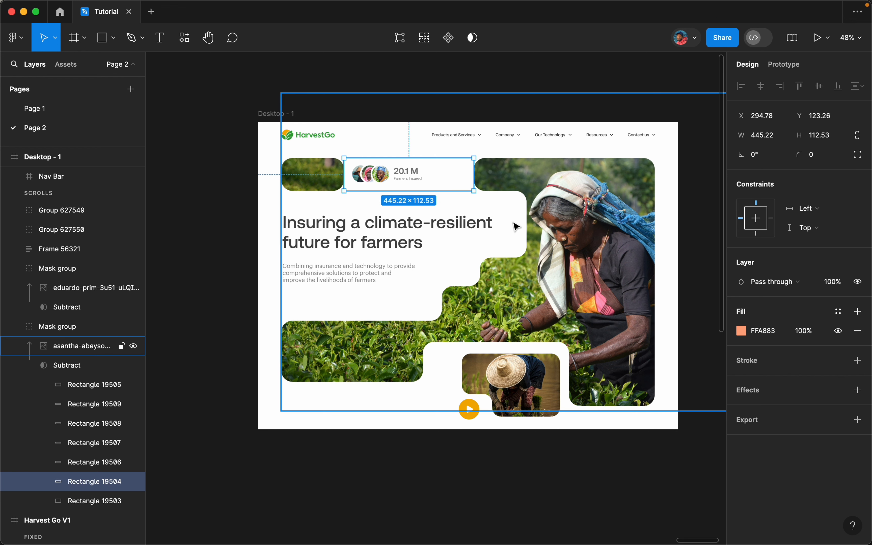
- Narrow Rectangle 19506, the cutout behind the headline, to 806 px wide
left_click(551, 245)
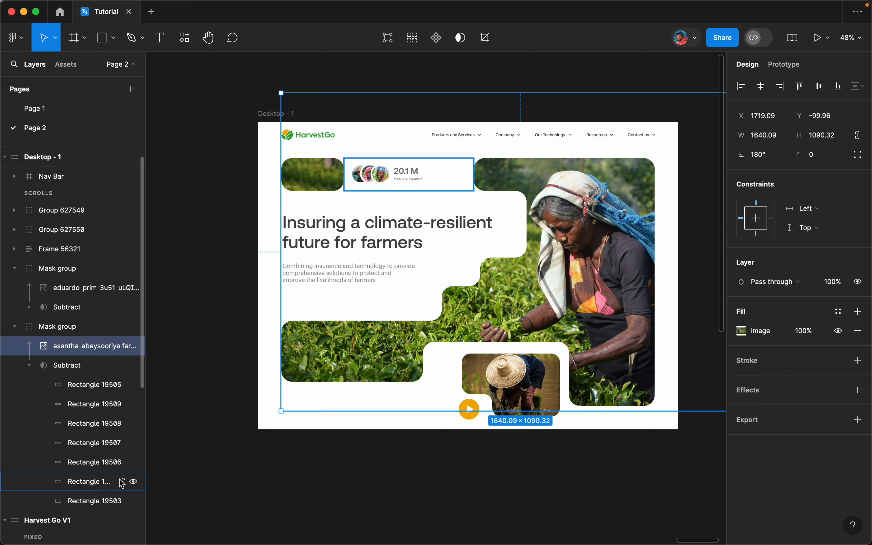
left_click(109, 462)
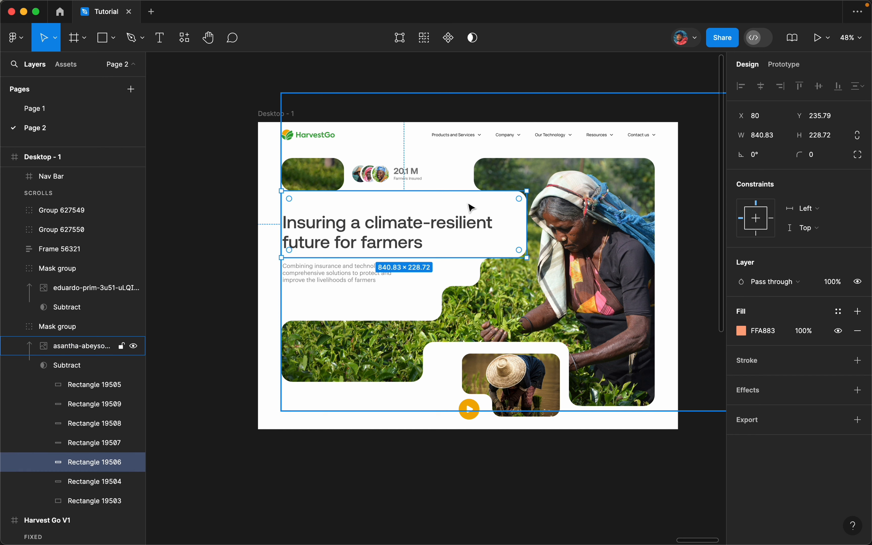
left_click_drag(526, 227, 517, 227)
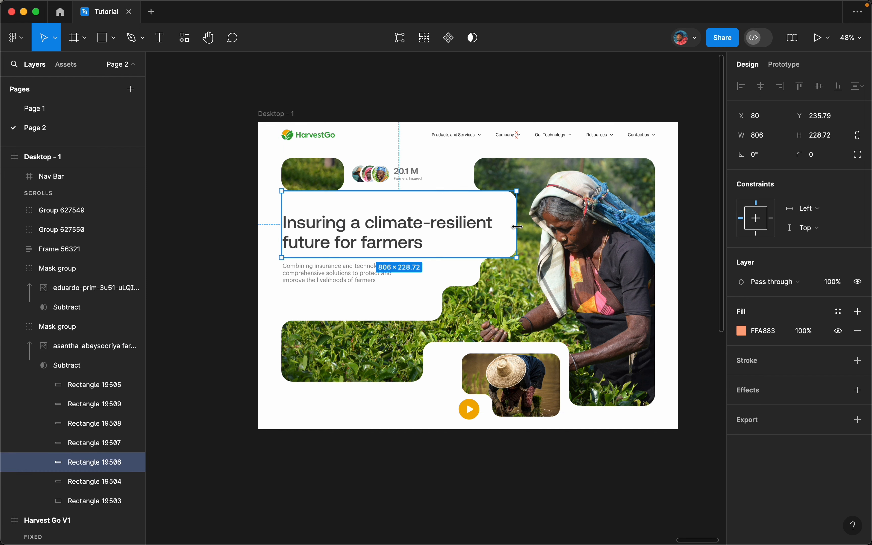
- Move the small masked straw-hat photo left to X 674.5, Y 793.57, closer to the play button
scroll(549, 318, "down", 3)
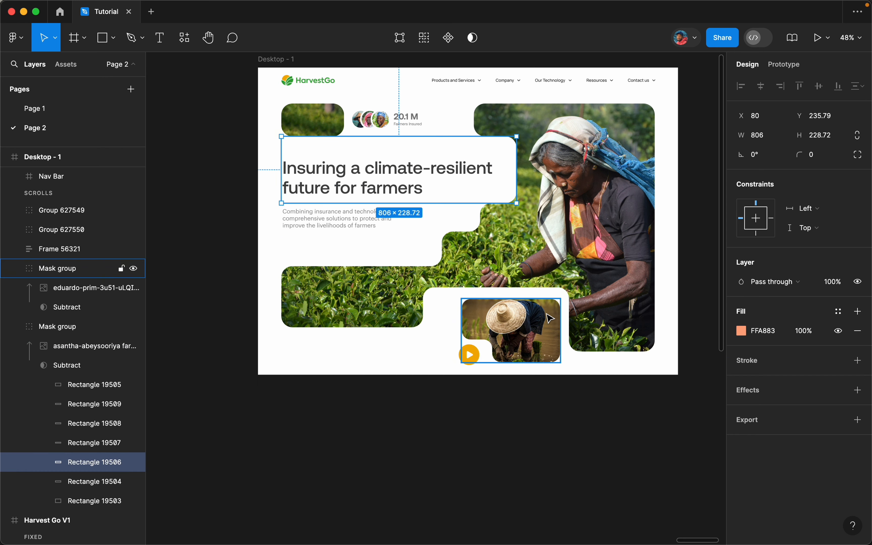
left_click(547, 321)
mouse_move(543, 325)
left_mouse_down()
mouse_move(536, 325)
mouse_move(547, 322)
left_mouse_up()
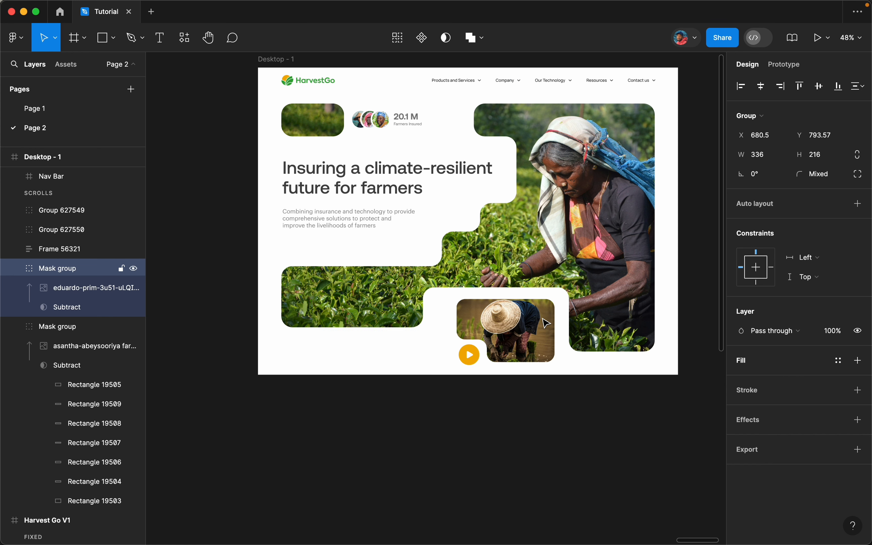
key("Left")
key("Left")
key("Left")
key("Left")
key("Left")
key("Left")
key("Left")
key("Left")
key("Left")
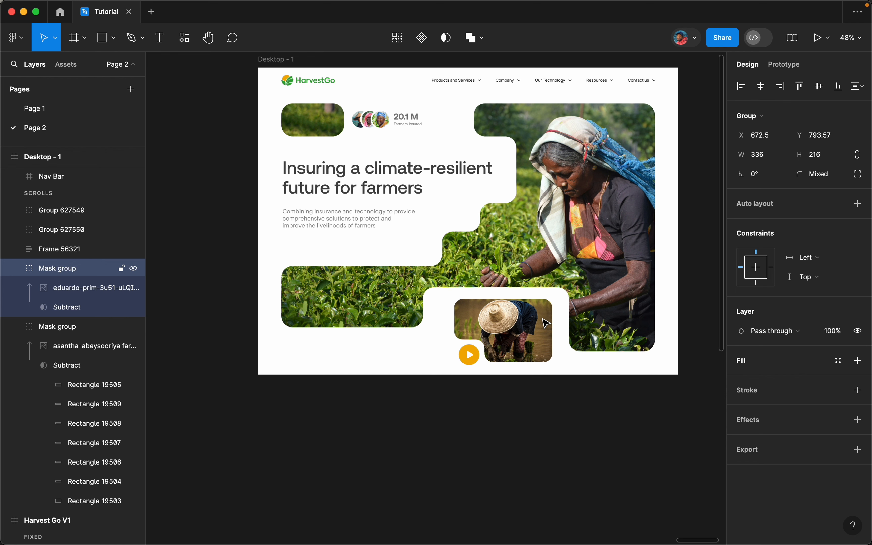
key("Right")
key("Right")
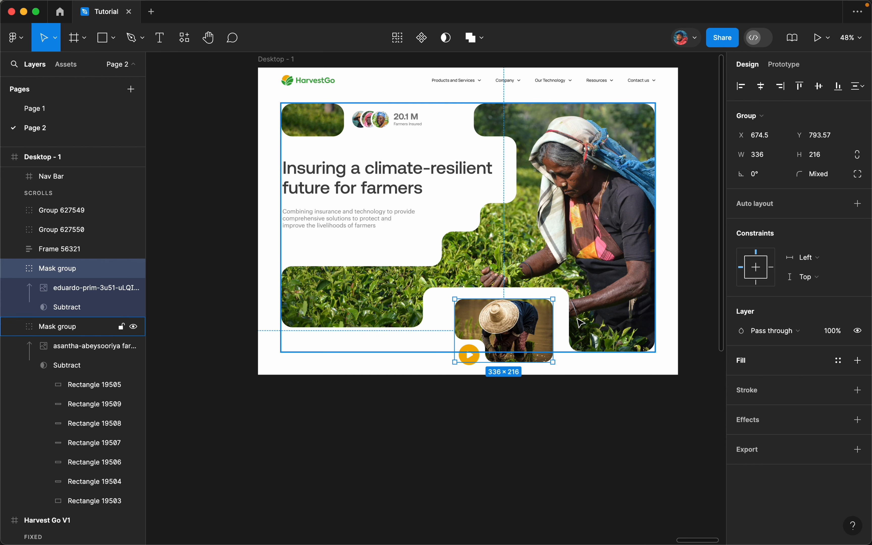
- Narrow Rectangle 19505, the cutout around the small photo, to about 475 px wide from its right edge
left_click(572, 313)
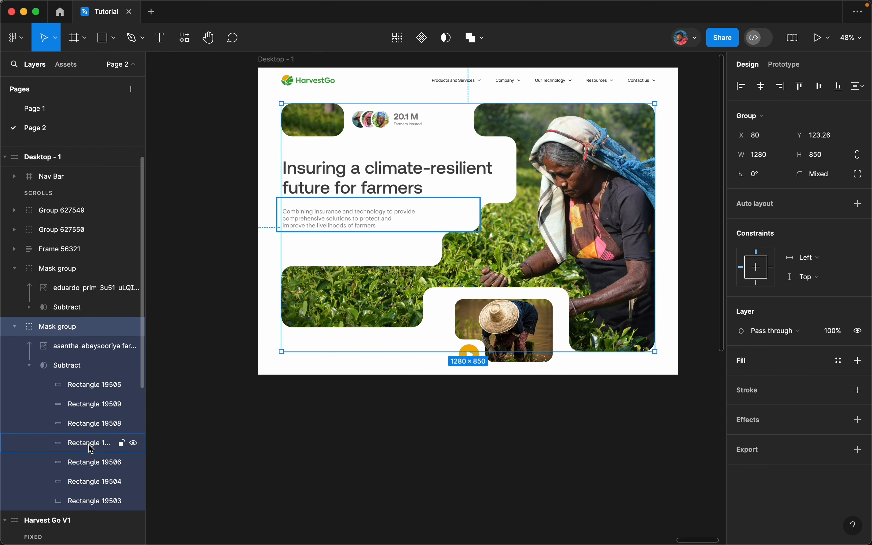
left_click(85, 385)
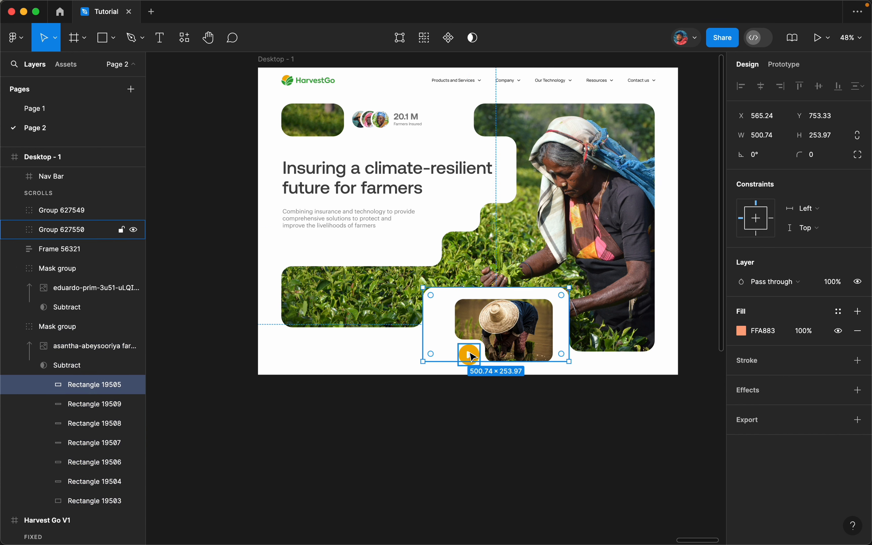
left_click_drag(570, 328, 561, 329)
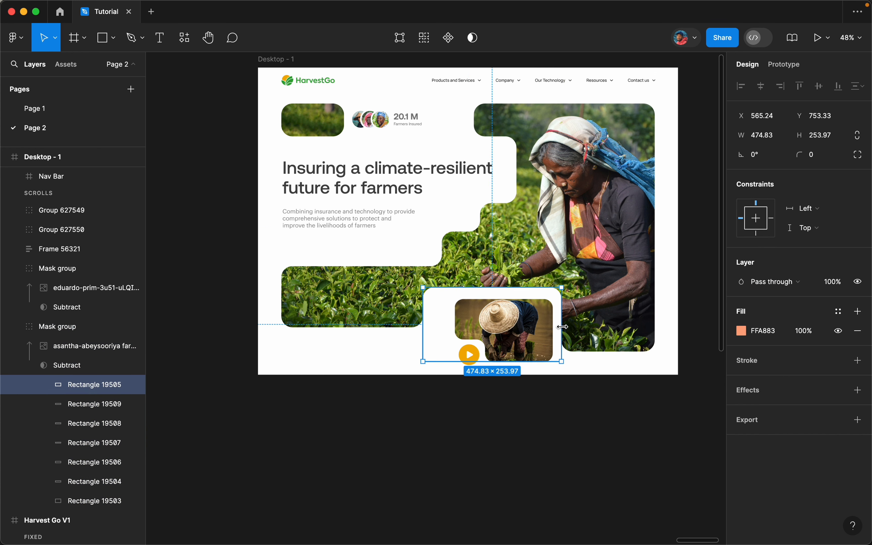
left_click(565, 449)
- Examine the spacing of the cutouts, text and photos across the Desktop - 1 hero
scroll(532, 427, "down", 2)
scroll(699, 255, "up", 1)
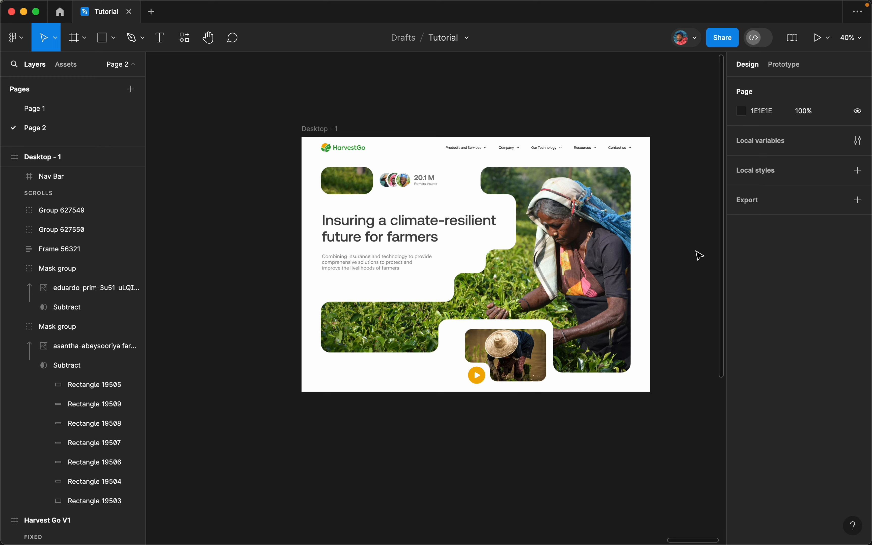
scroll(700, 255, "up", 2)
scroll(681, 263, "down", 2)
scroll(680, 280, "down", 1)
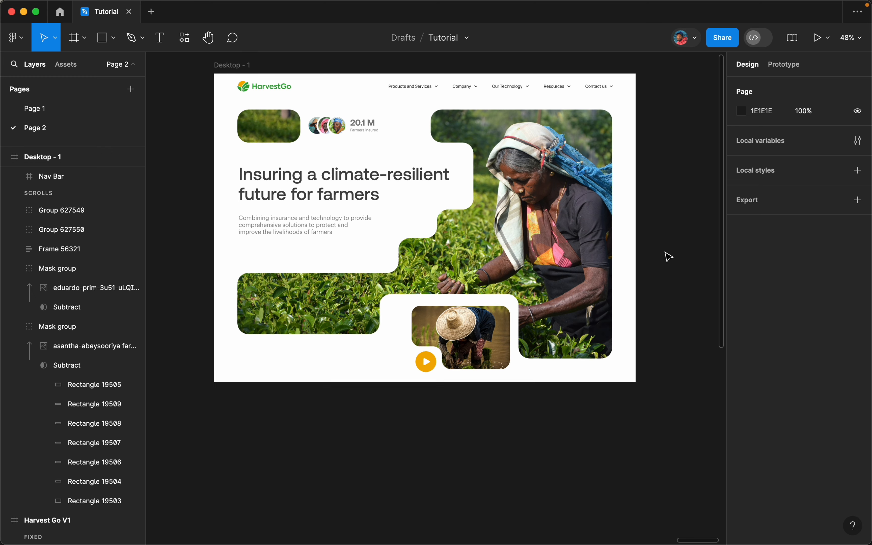
scroll(669, 257, "up", 1)
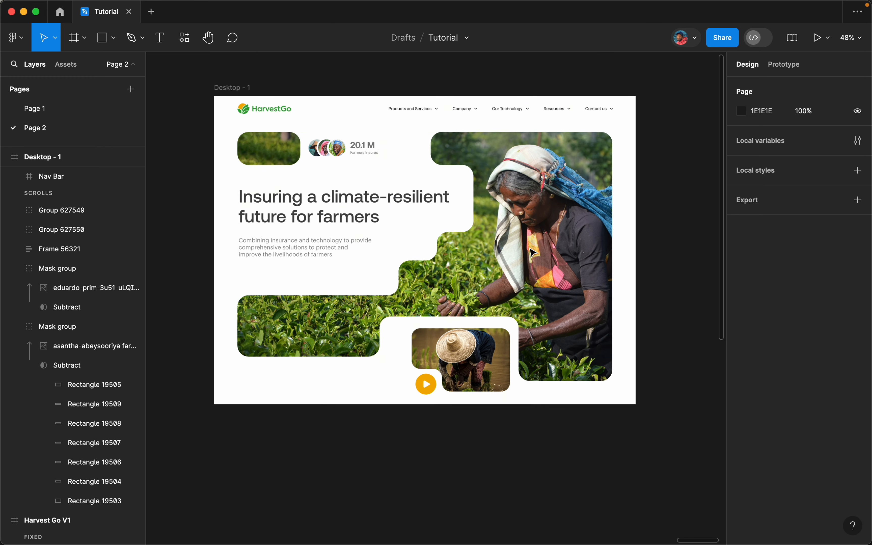
scroll(530, 249, "down", 4)
scroll(370, 151, "up", 2)
- Present the Desktop - 1 frame as a prototype and scale the preview so the whole hero fits the screen
left_click(269, 134)
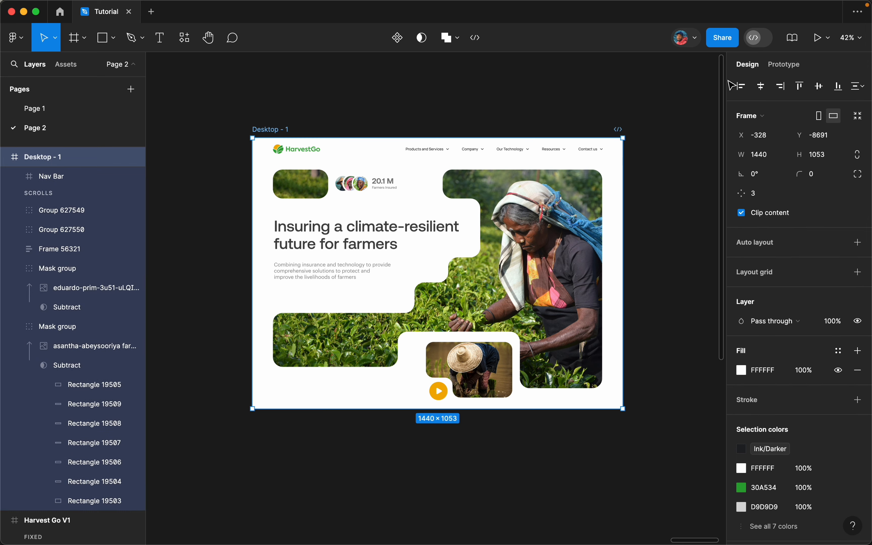
left_click(818, 38)
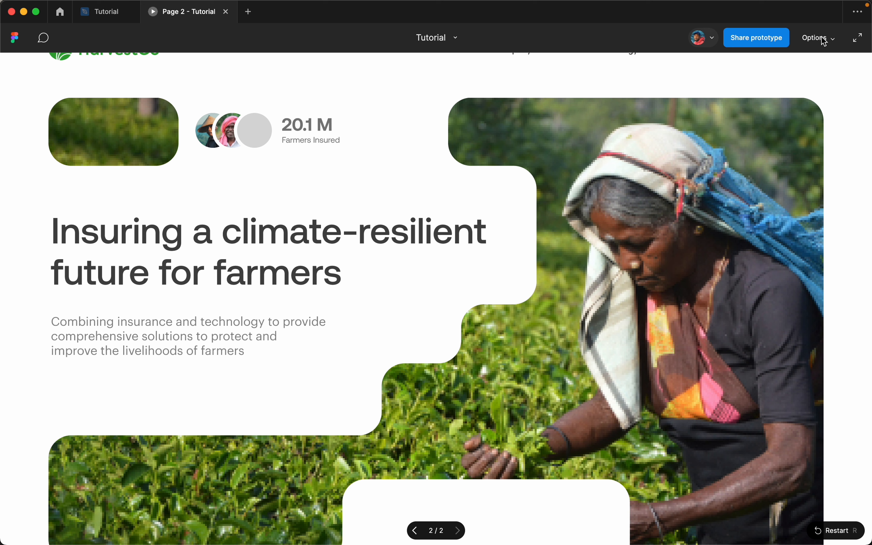
left_click(815, 38)
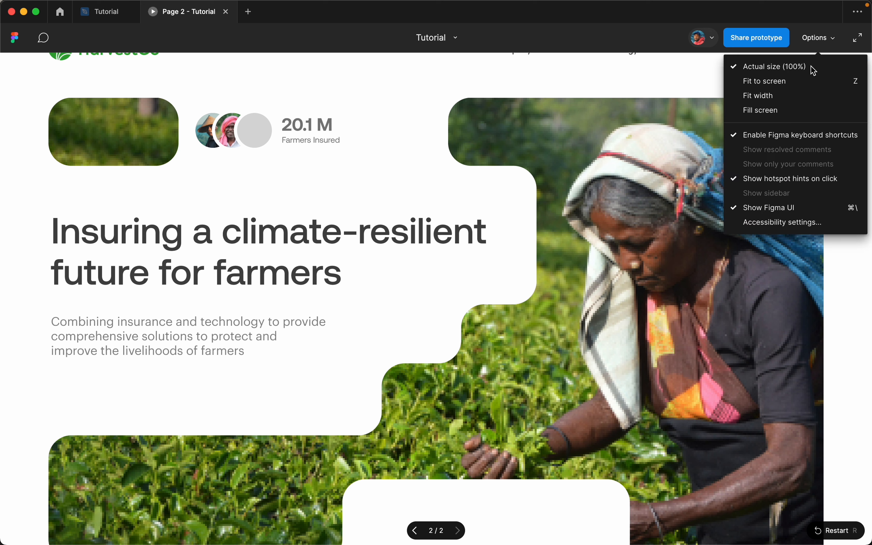
left_click(804, 118)
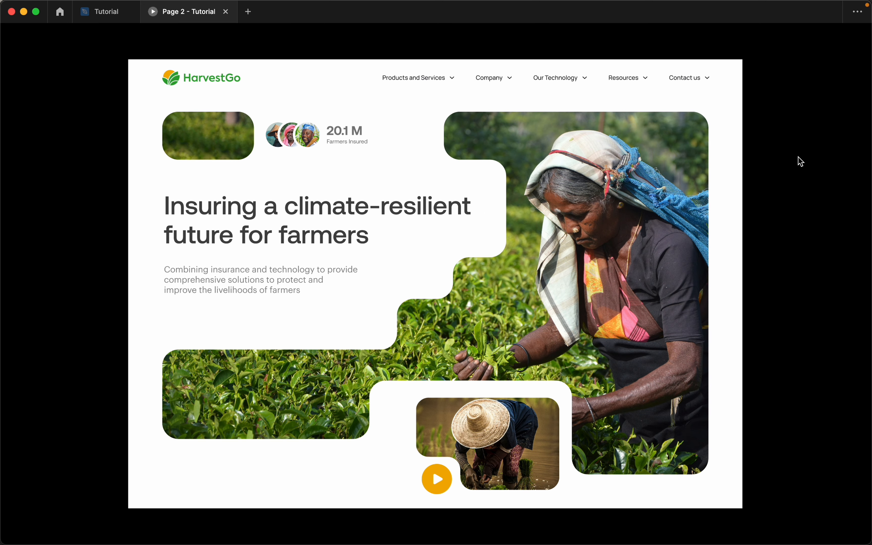